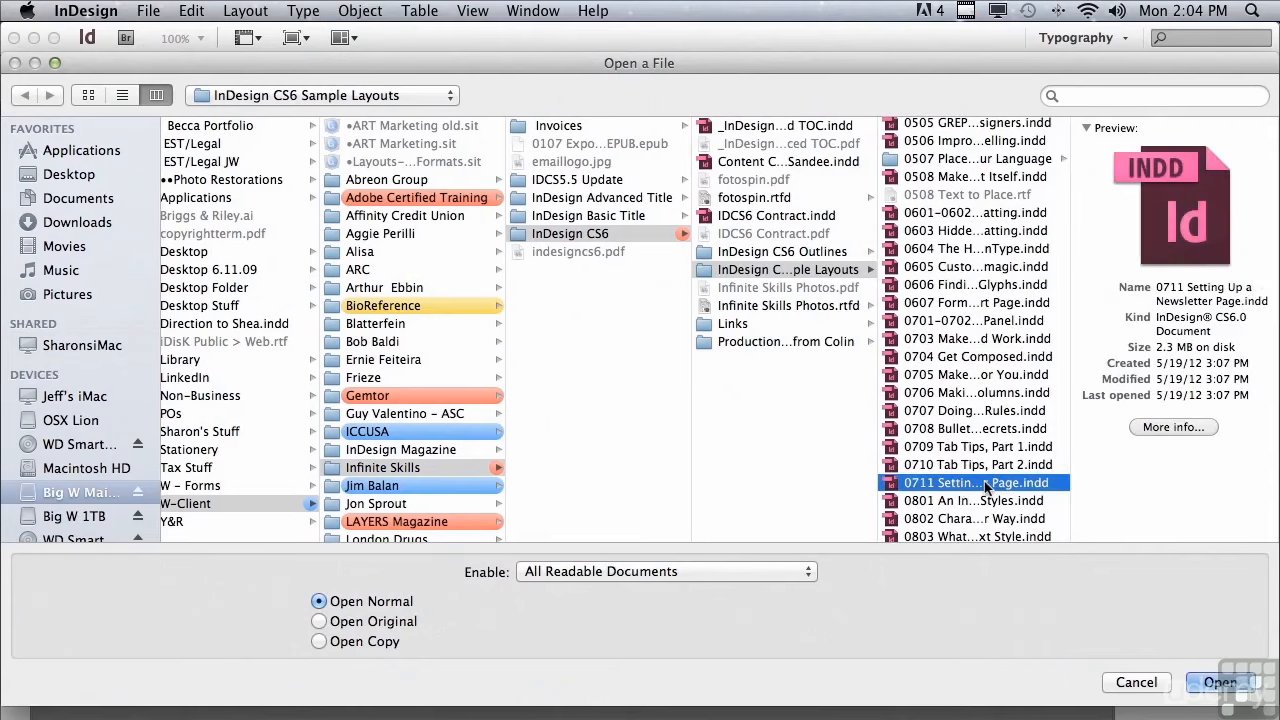
- Open 0711 Setting Up a Newsletter Page.indd and place the text cursor in the golf article's headline
click(1215, 682)
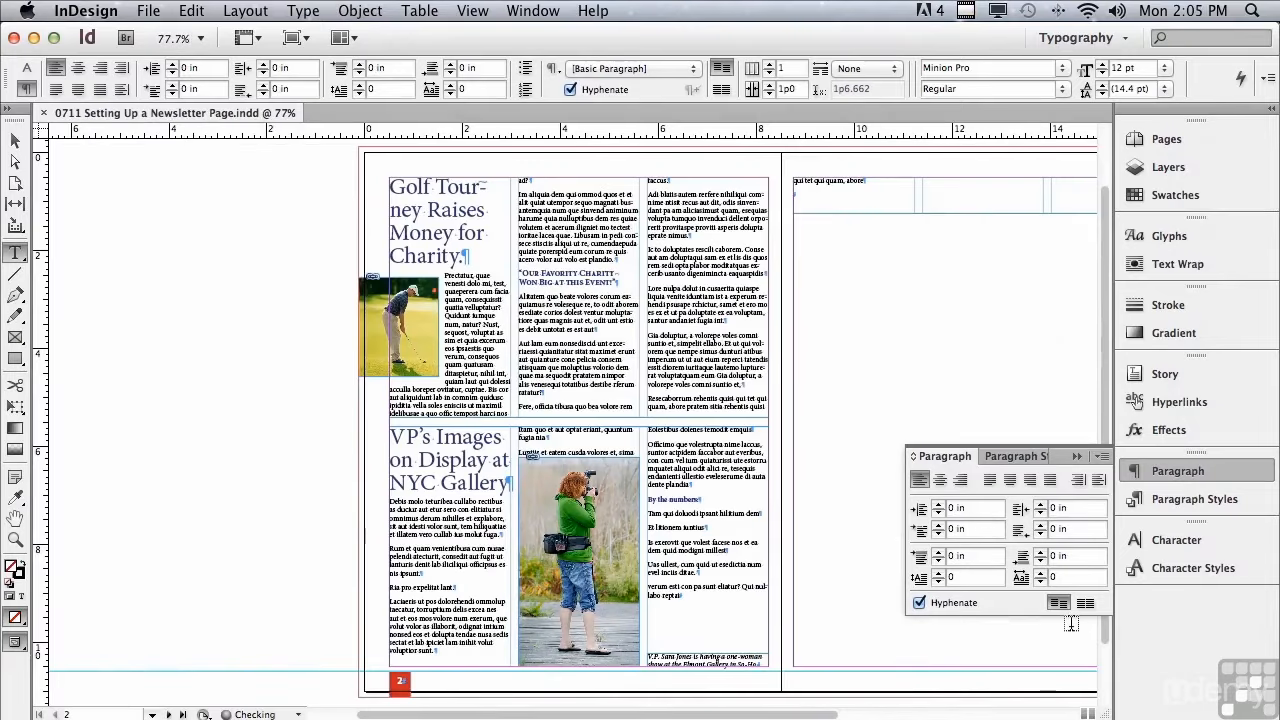
drag(390, 182, 462, 256)
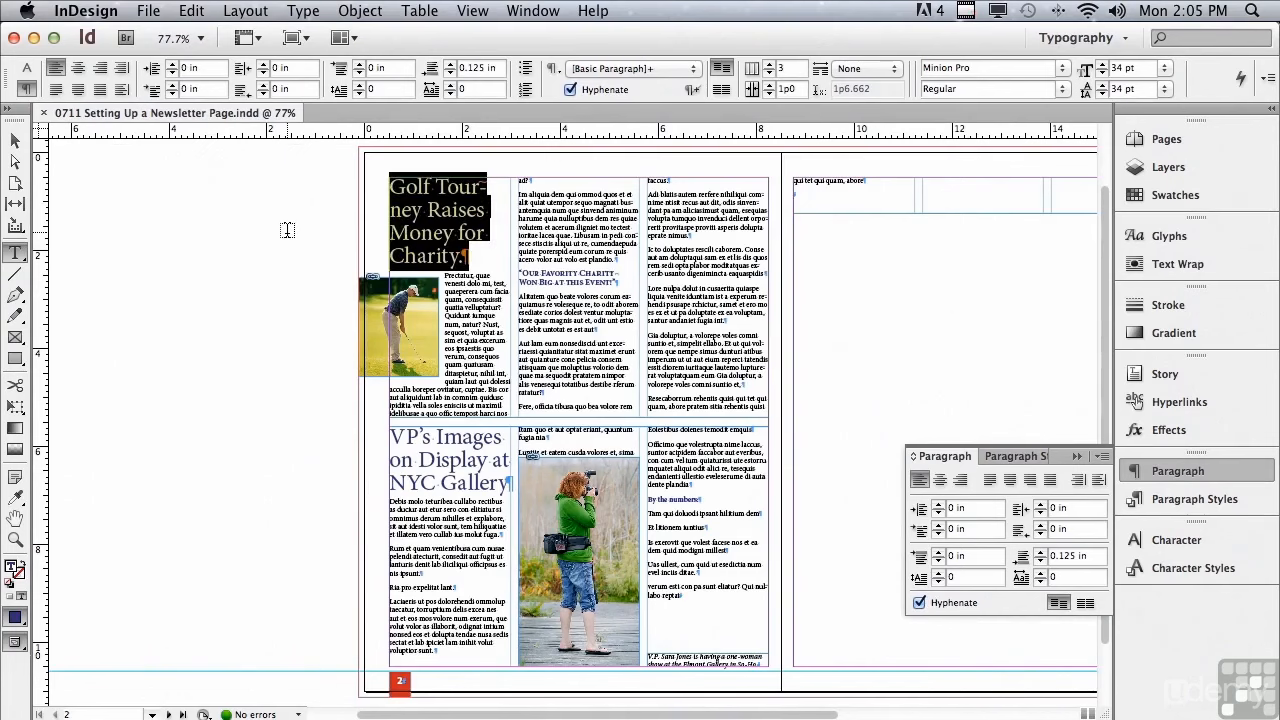
click(428, 209)
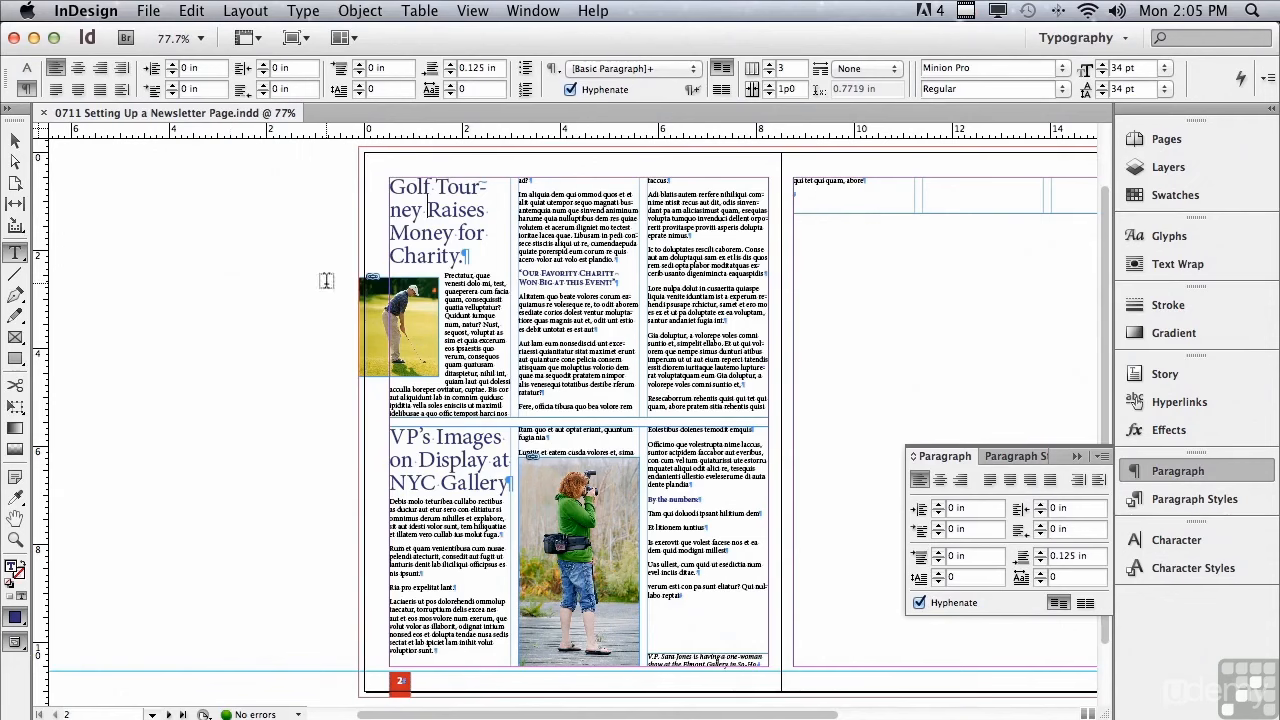
- Set the golf headline's paragraph layout to Span Columns across all columns and center the headline
click(1100, 456)
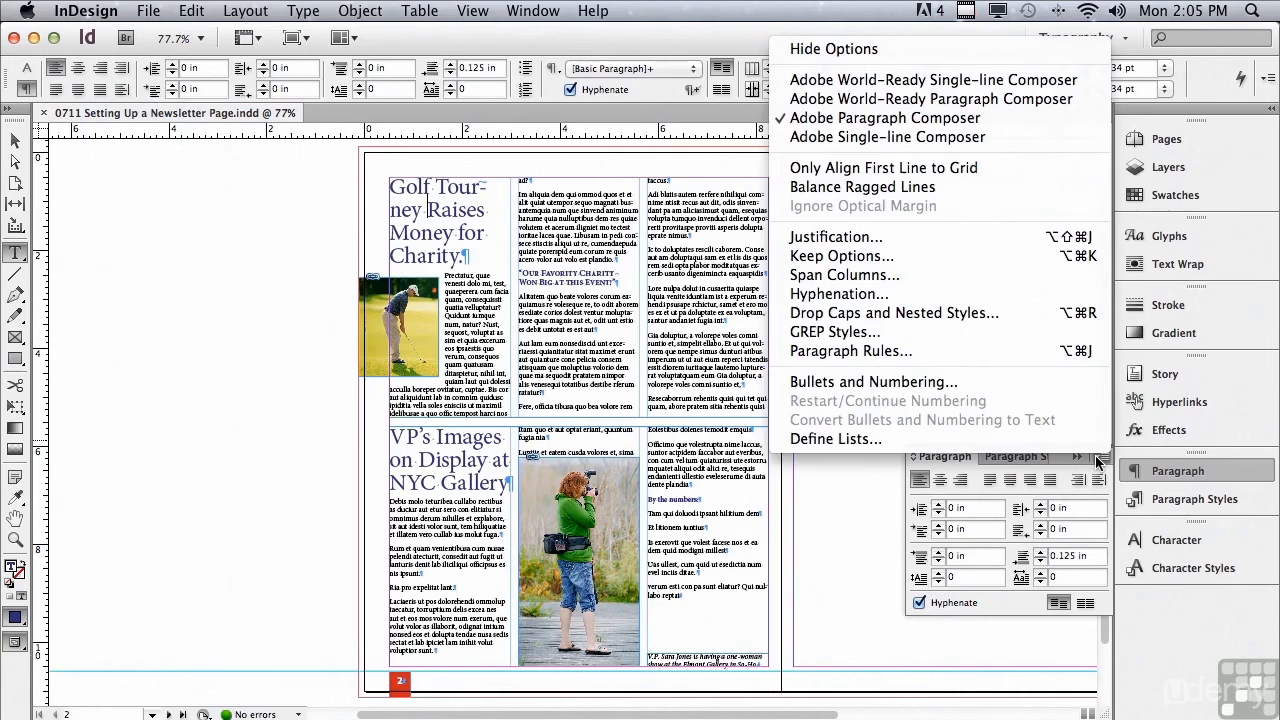
click(928, 275)
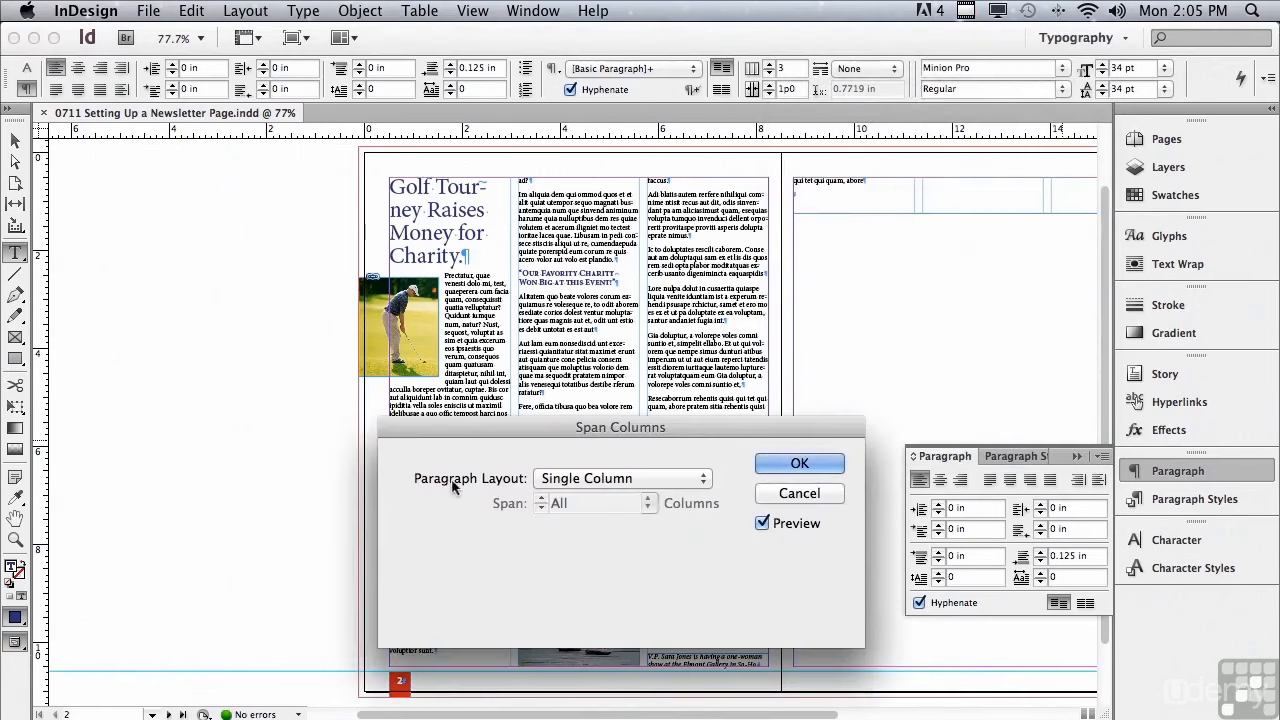
click(585, 477)
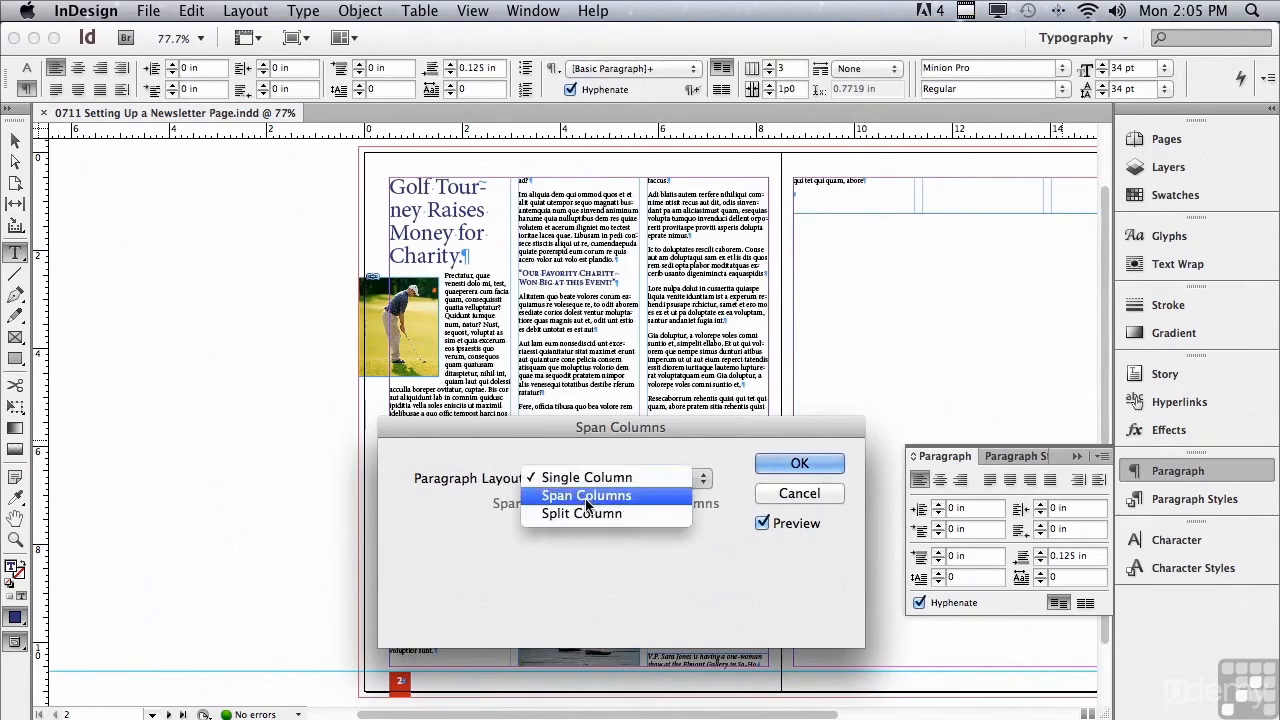
click(587, 496)
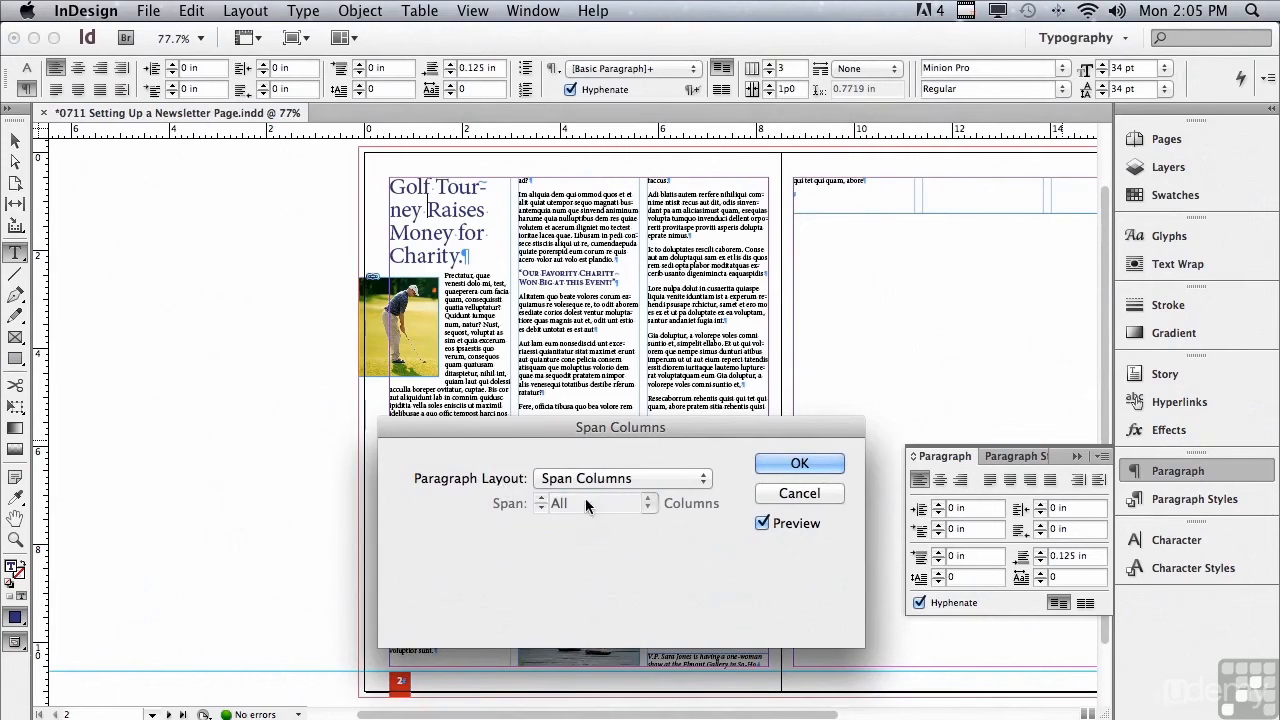
click(763, 524)
click(763, 524)
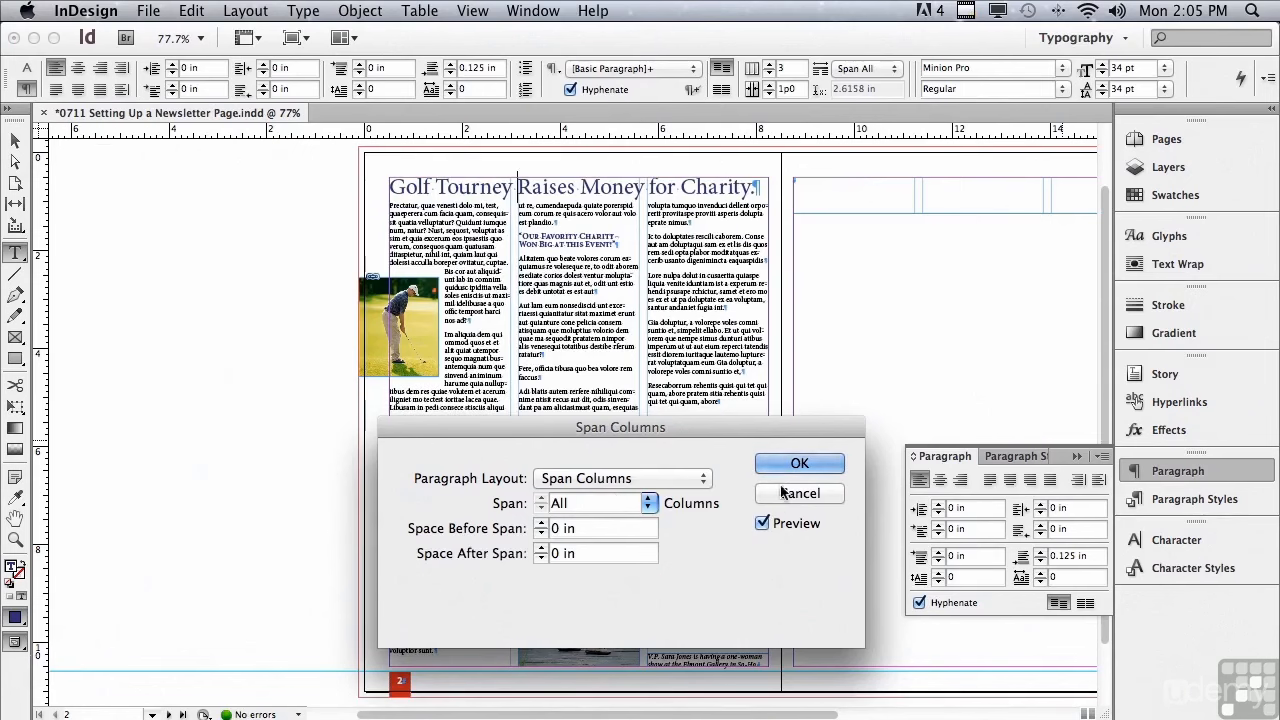
click(785, 468)
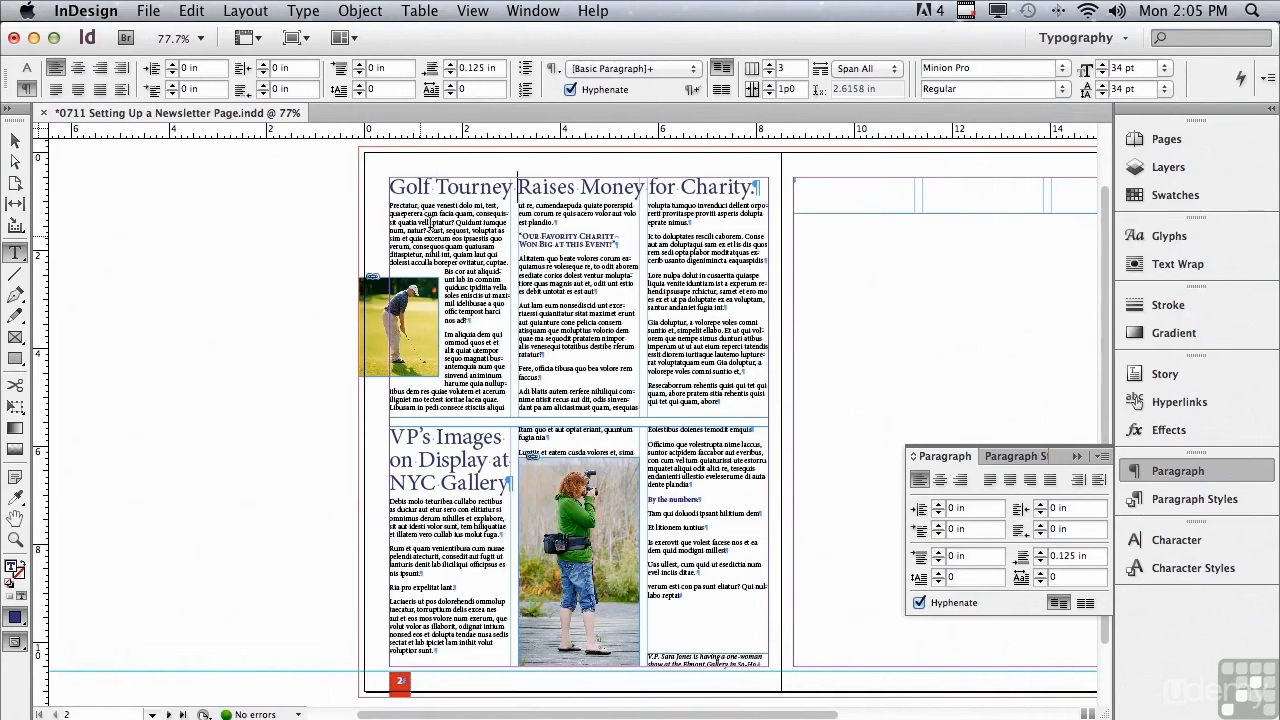
click(77, 67)
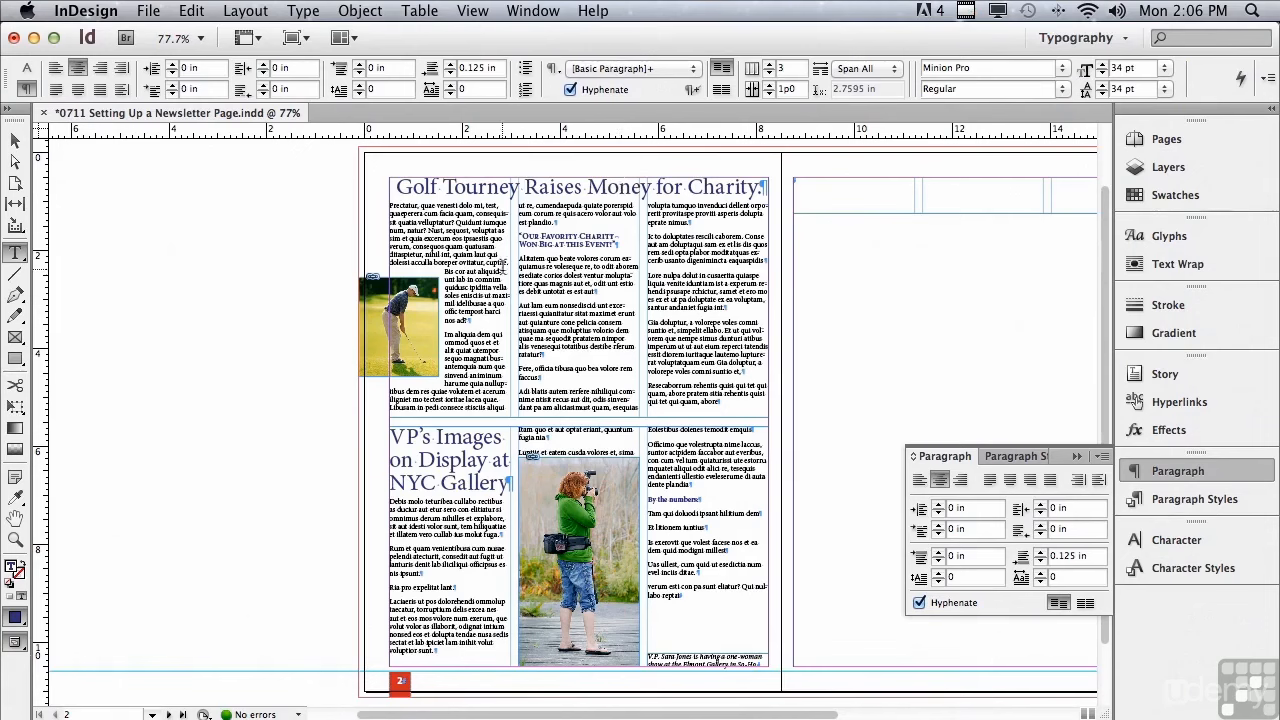
- Center the "VP's Images on Display at NYC Gallery" headline and make it span all columns
click(443, 437)
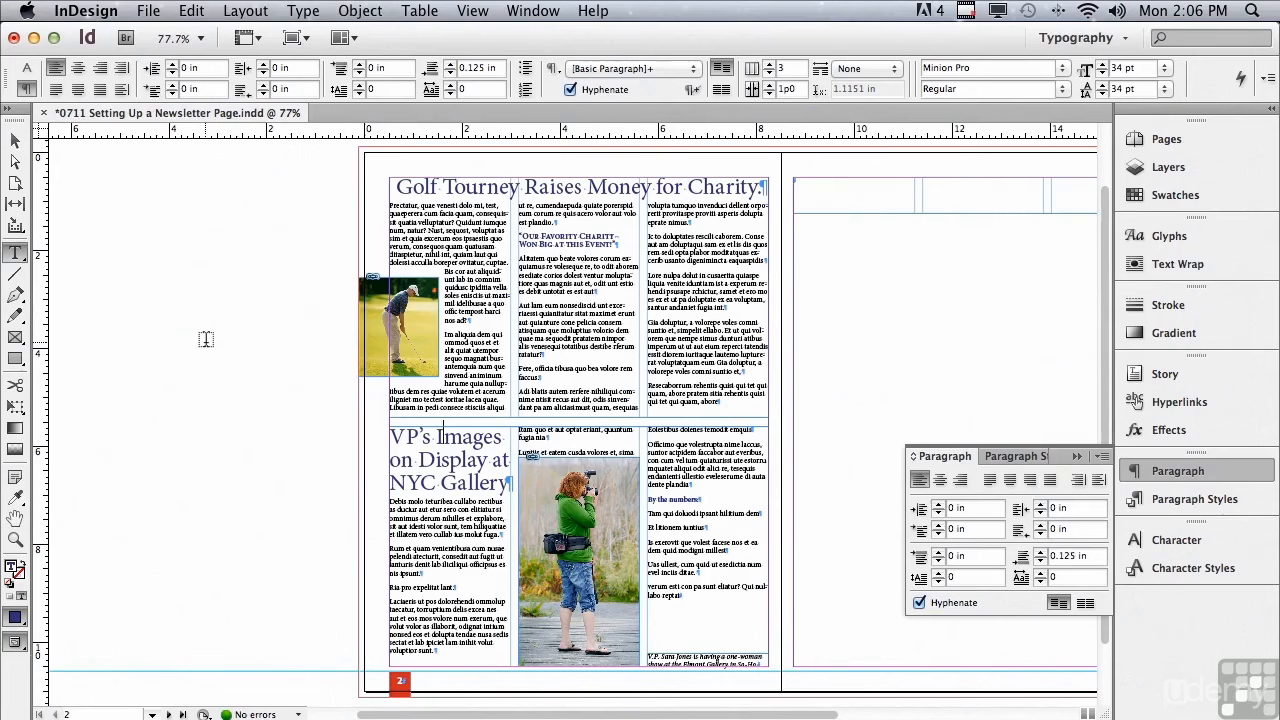
click(77, 70)
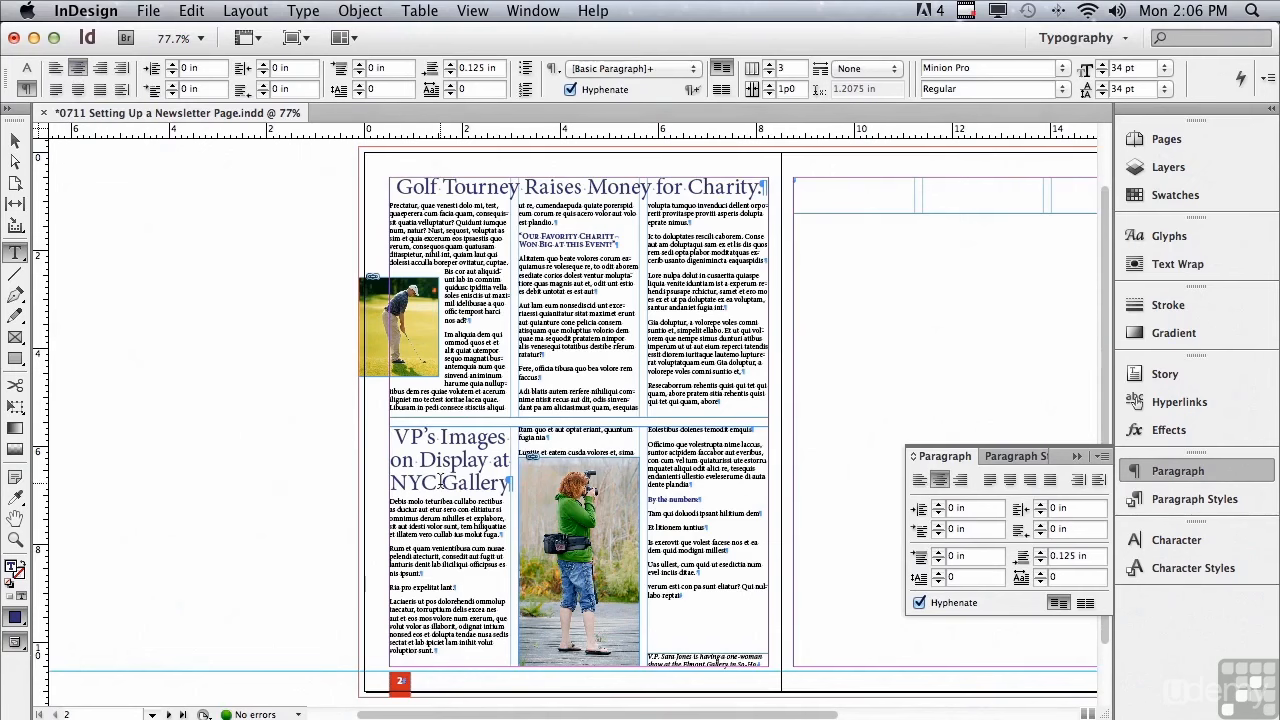
click(1101, 457)
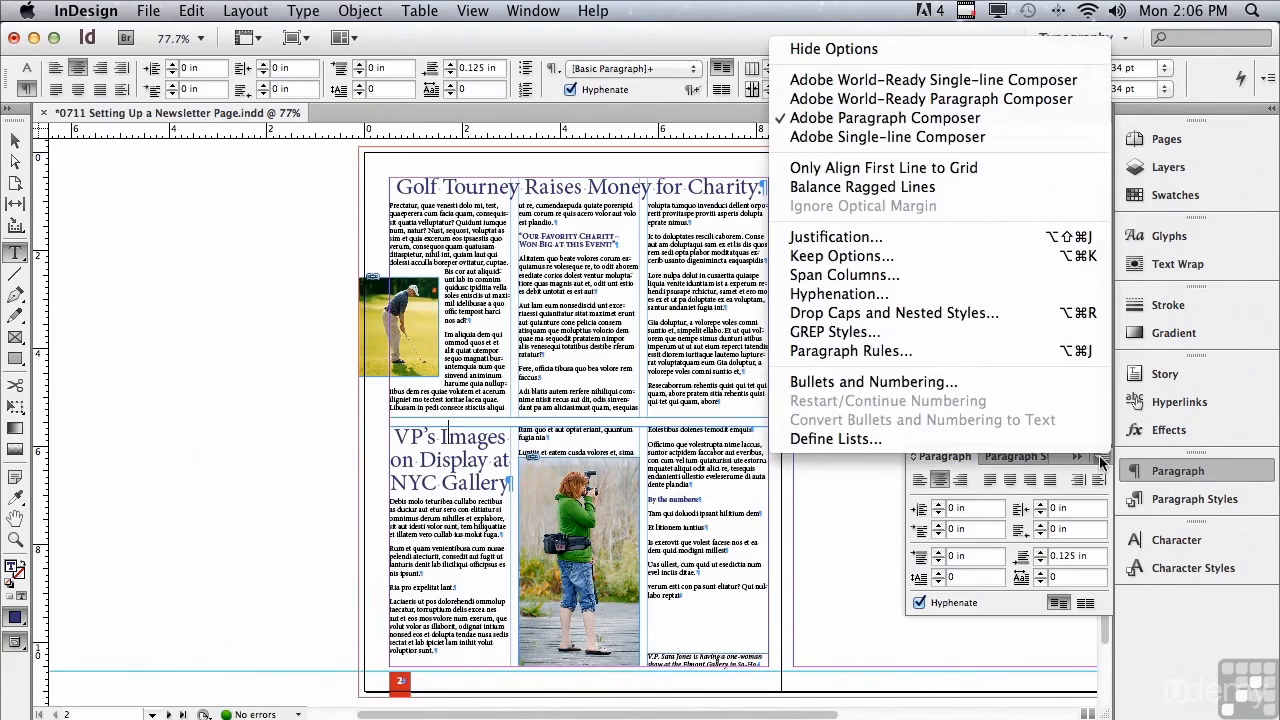
click(972, 275)
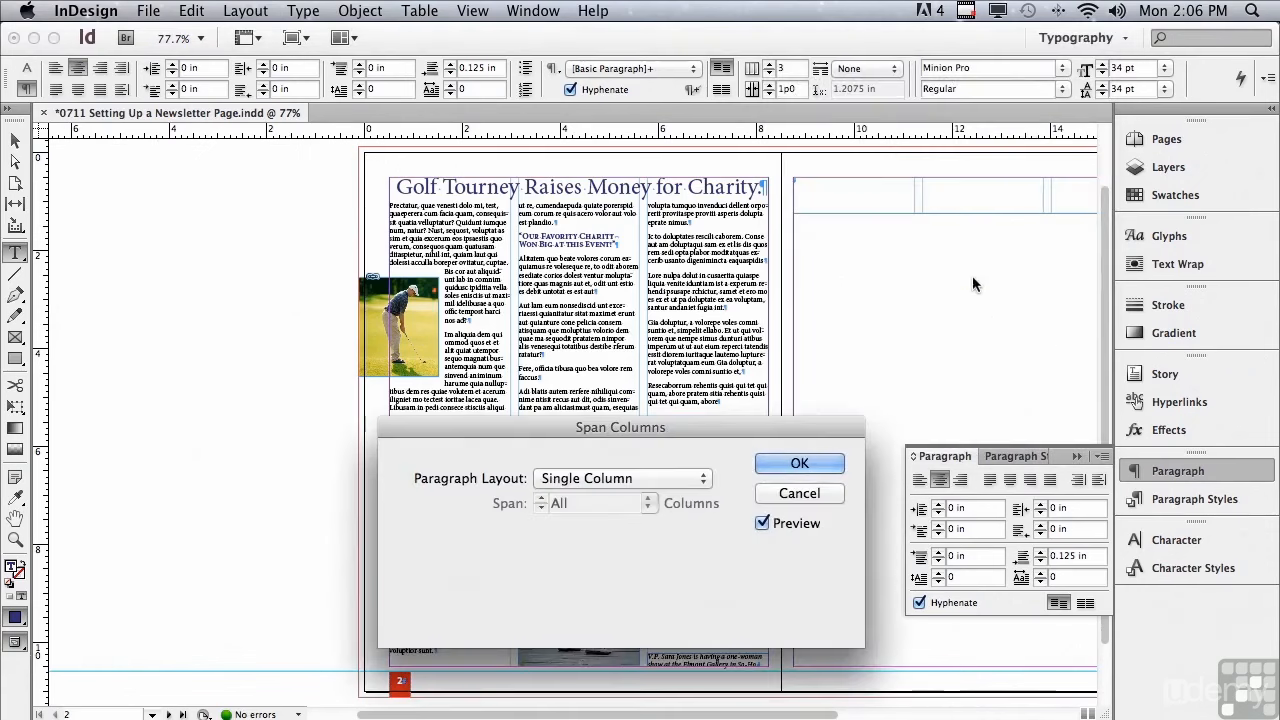
drag(484, 432, 570, 160)
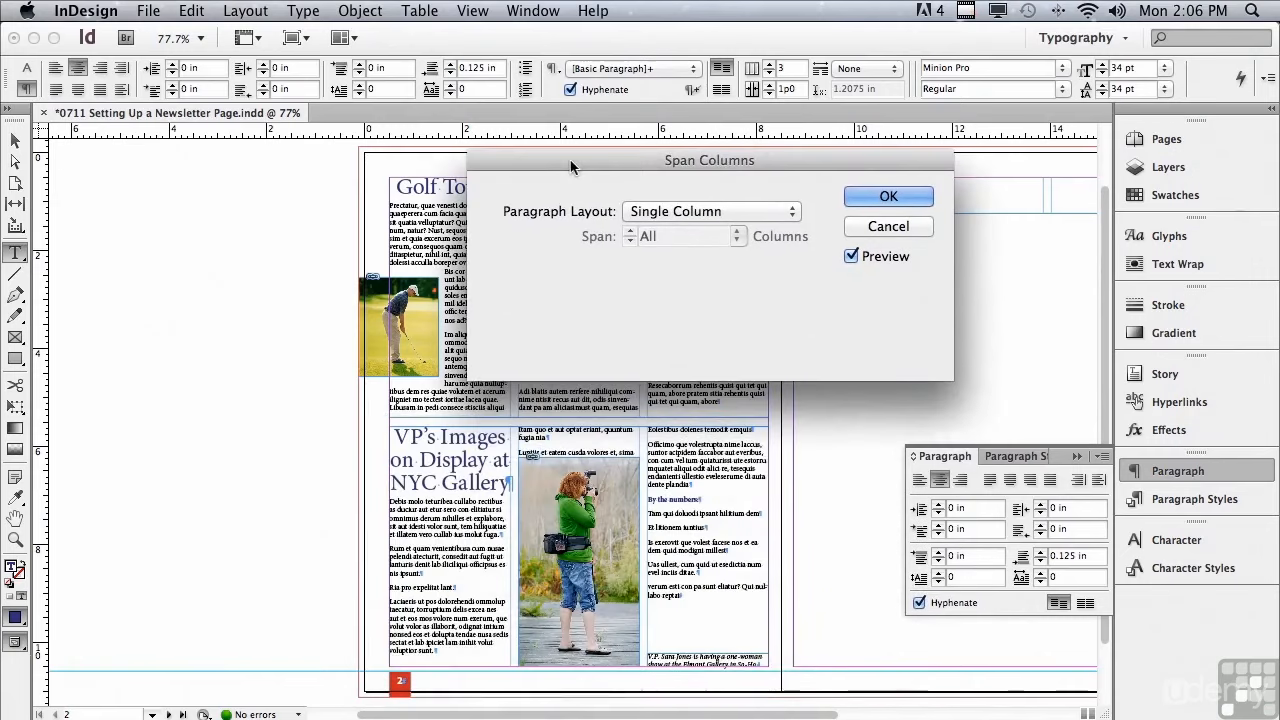
click(646, 213)
click(656, 231)
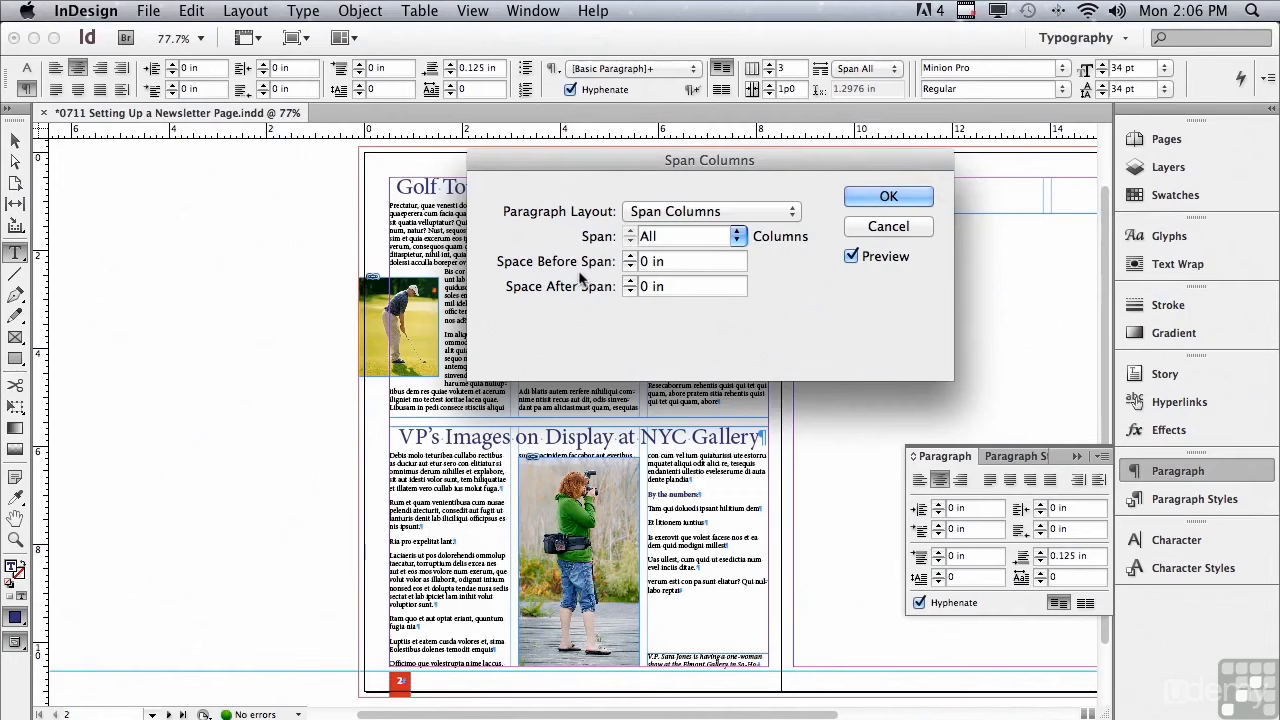
click(876, 195)
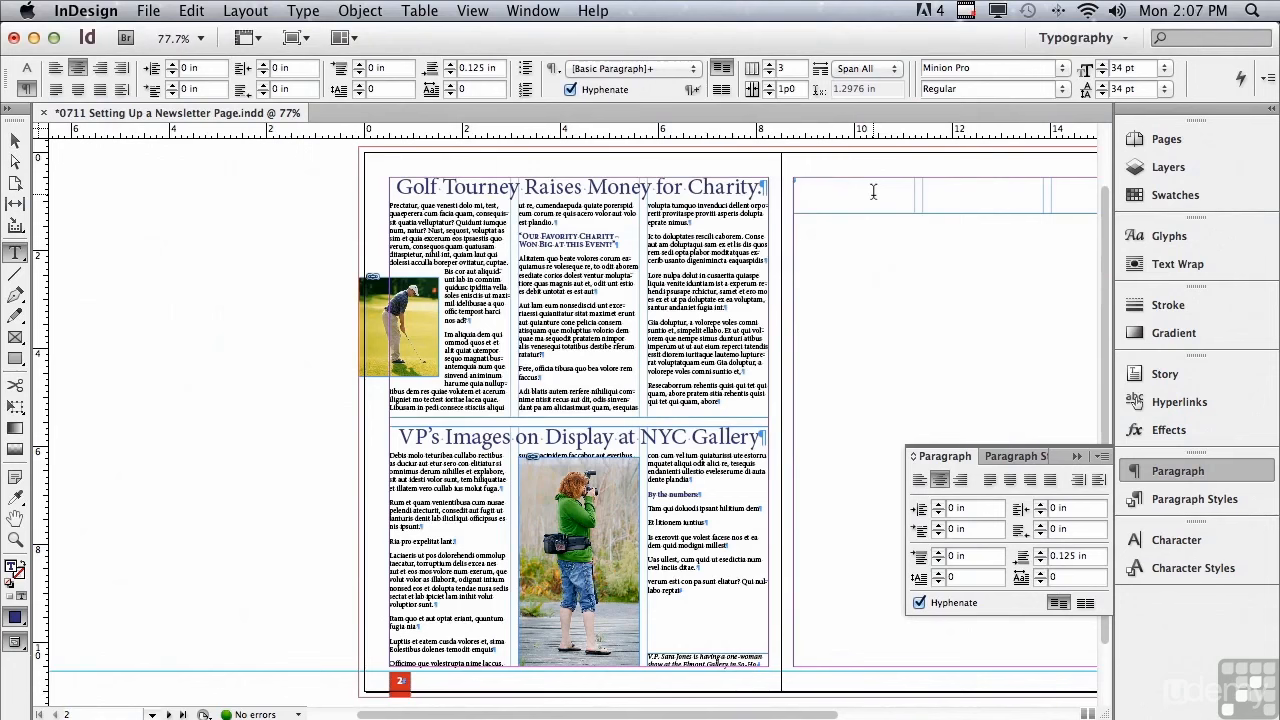
- Align the body text of both the golf and the gallery articles to the baseline grid
drag(390, 204, 742, 404)
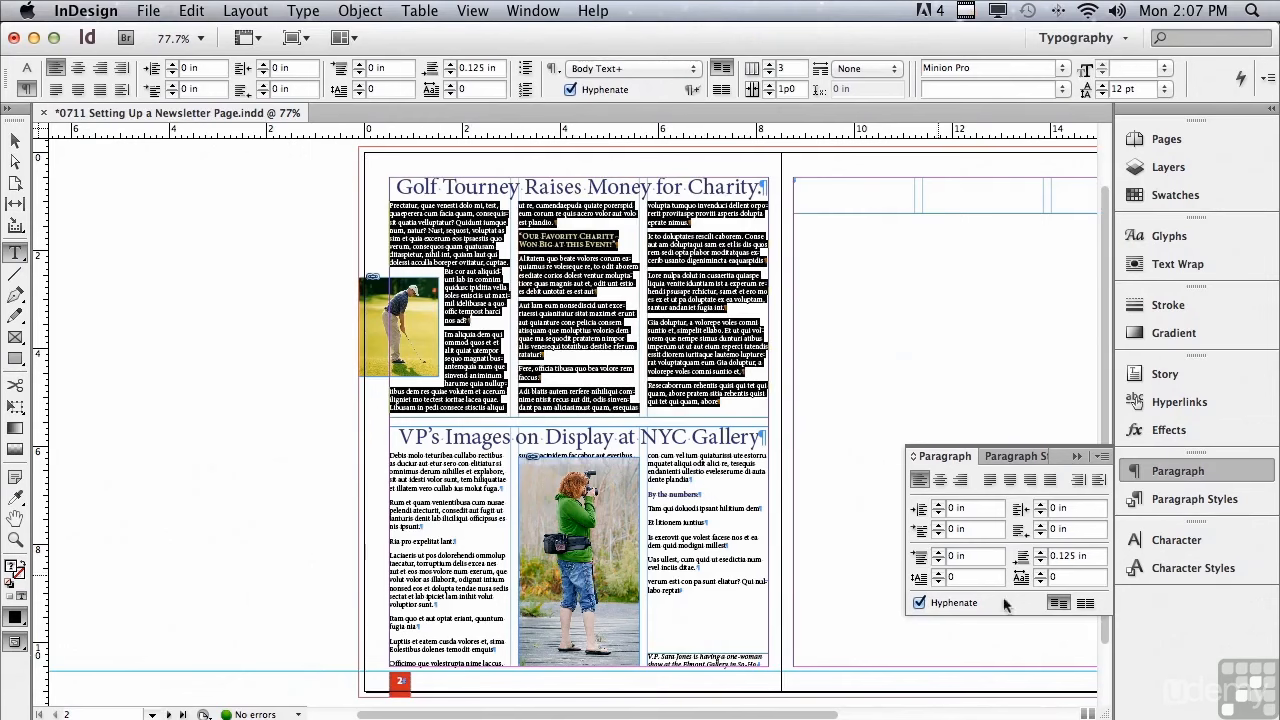
click(1085, 604)
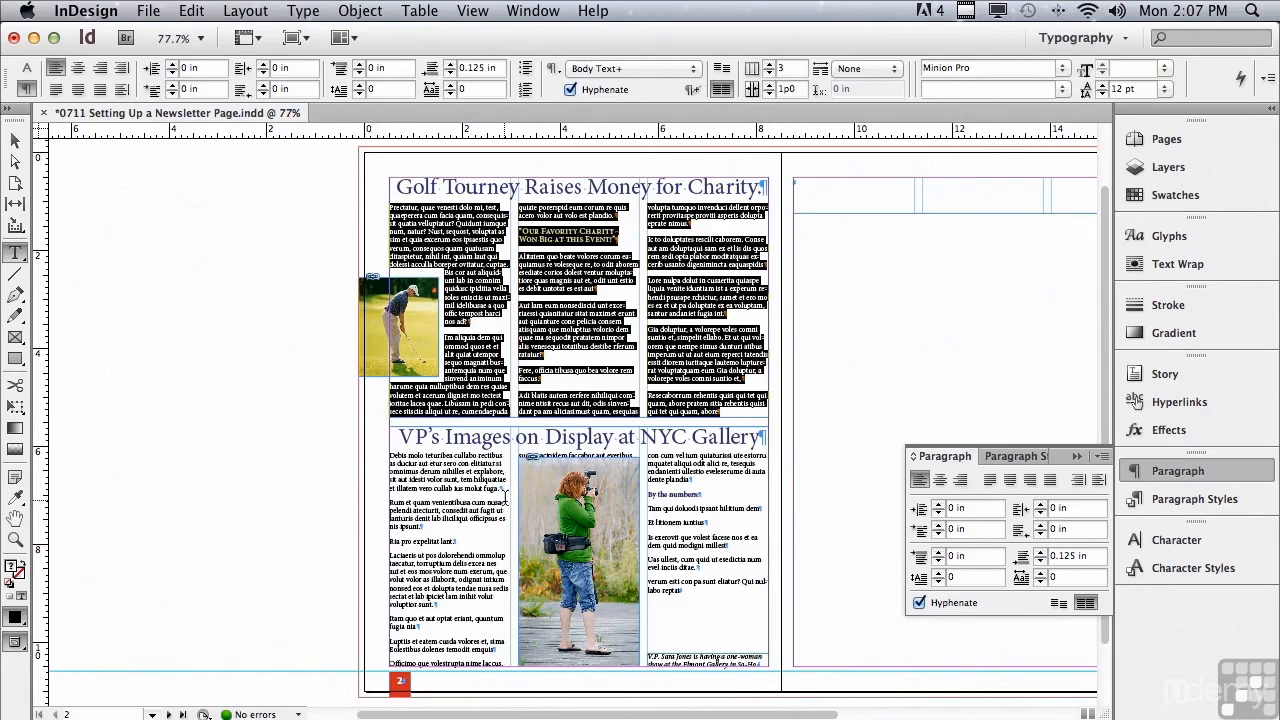
drag(390, 455, 717, 606)
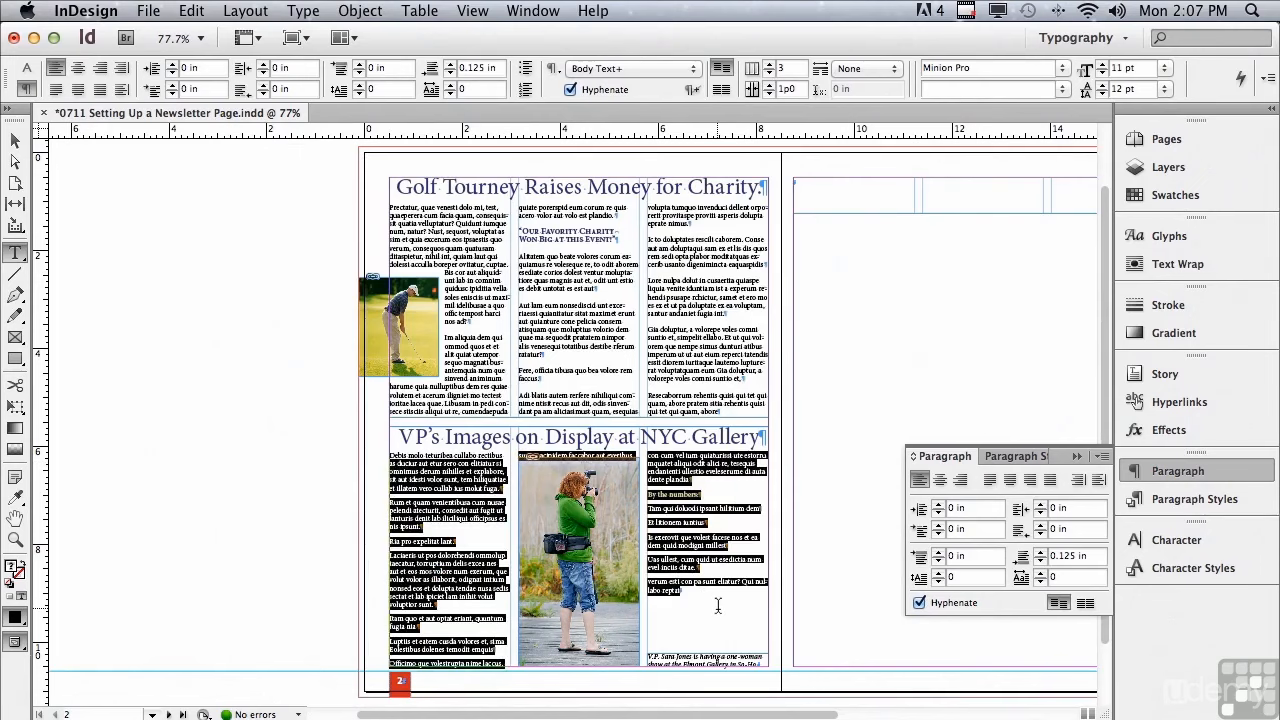
click(1085, 604)
click(163, 474)
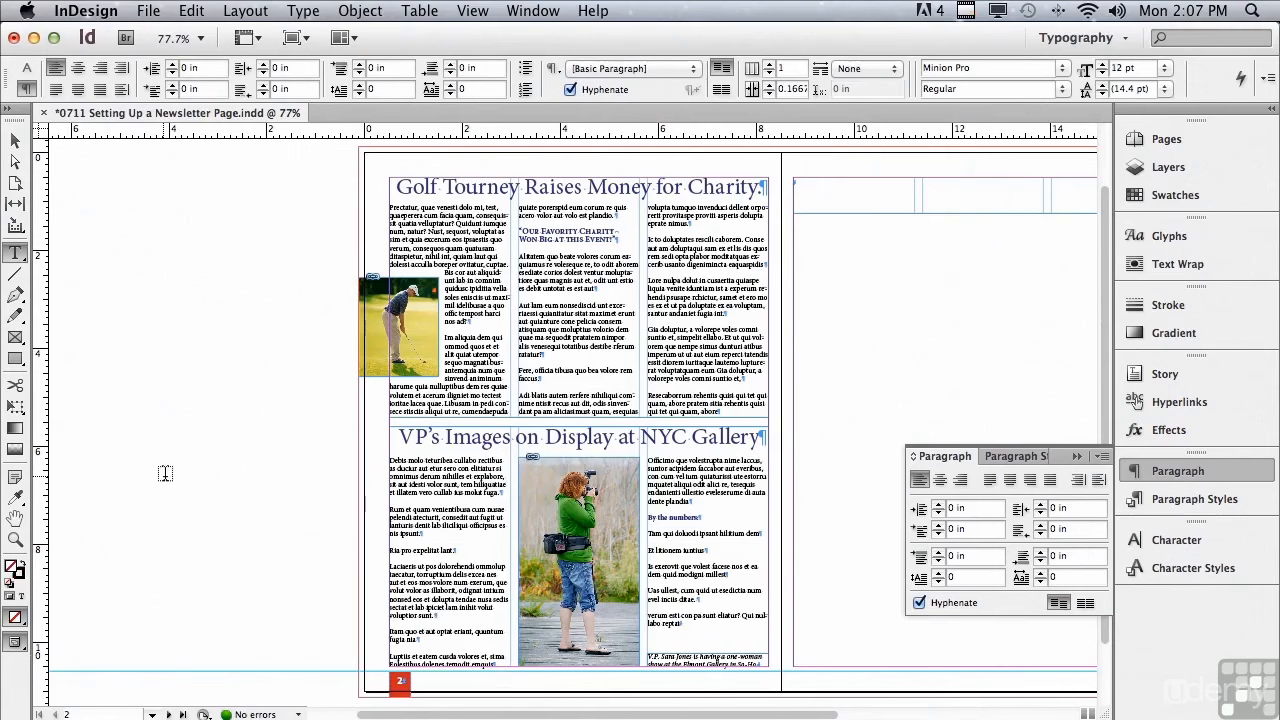
- Center the quoted charity subhead in the middle column of the golf article
click(15, 541)
drag(349, 145, 788, 421)
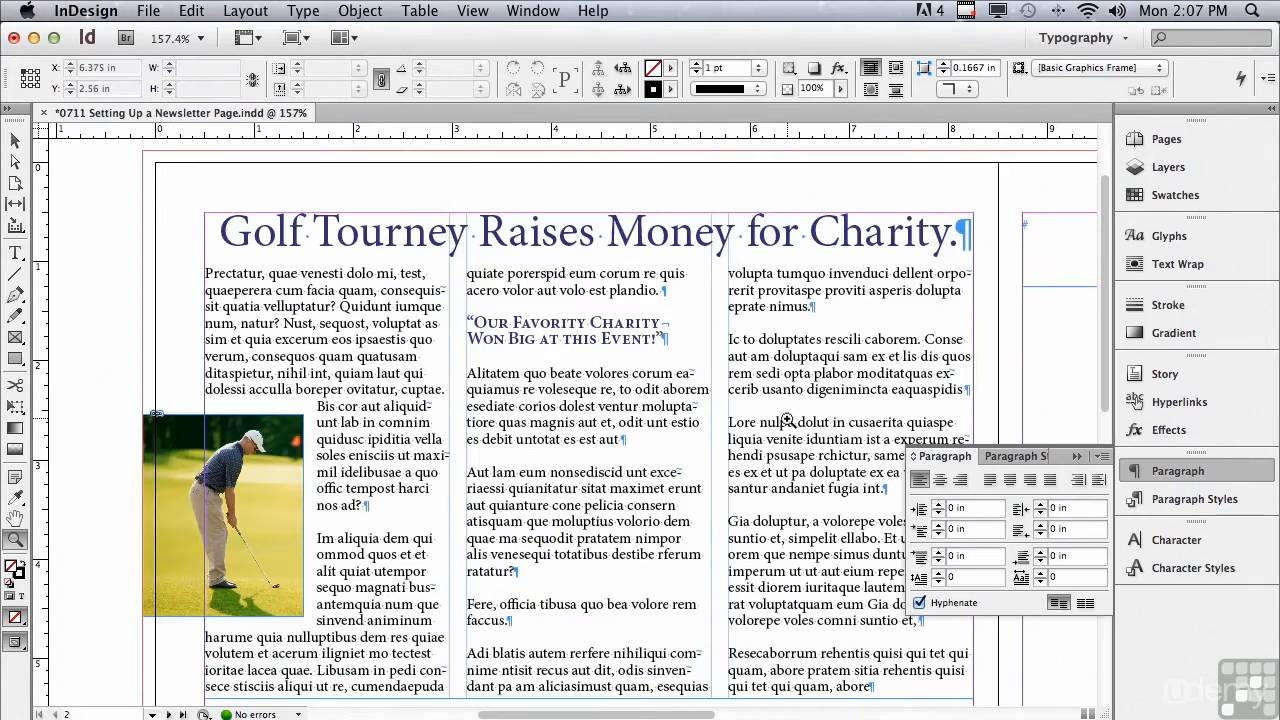
click(14, 253)
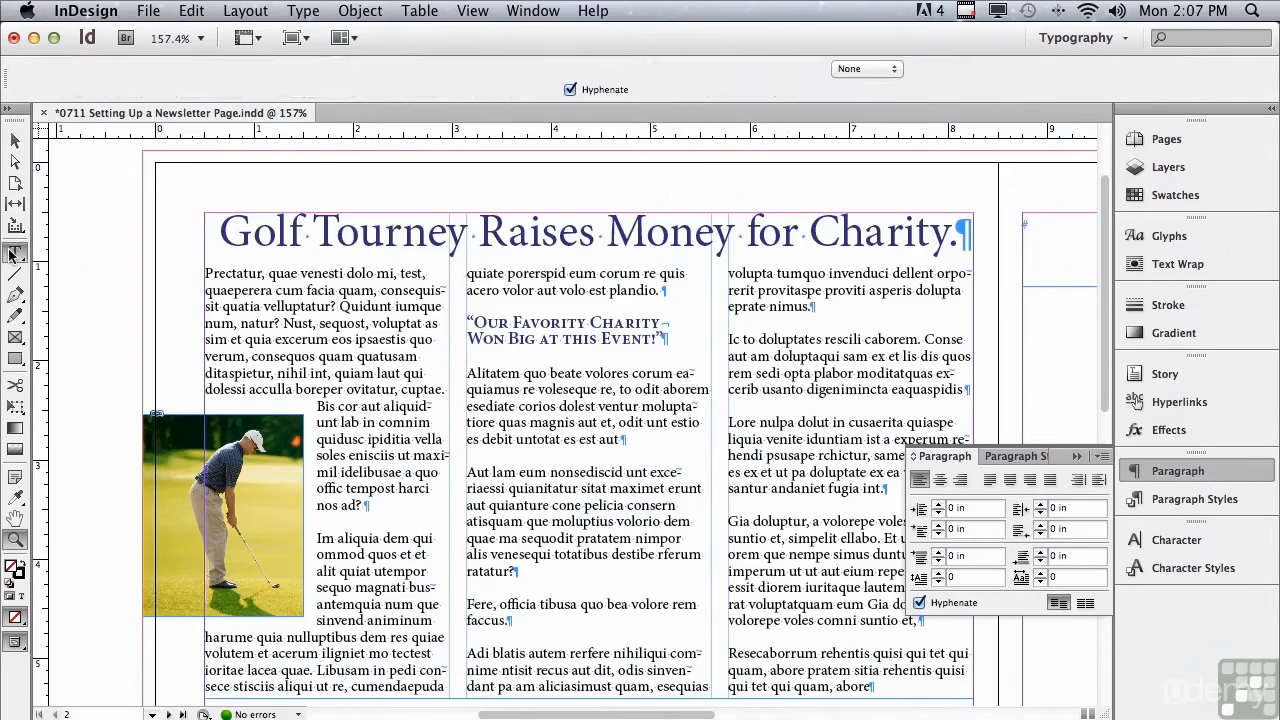
click(559, 322)
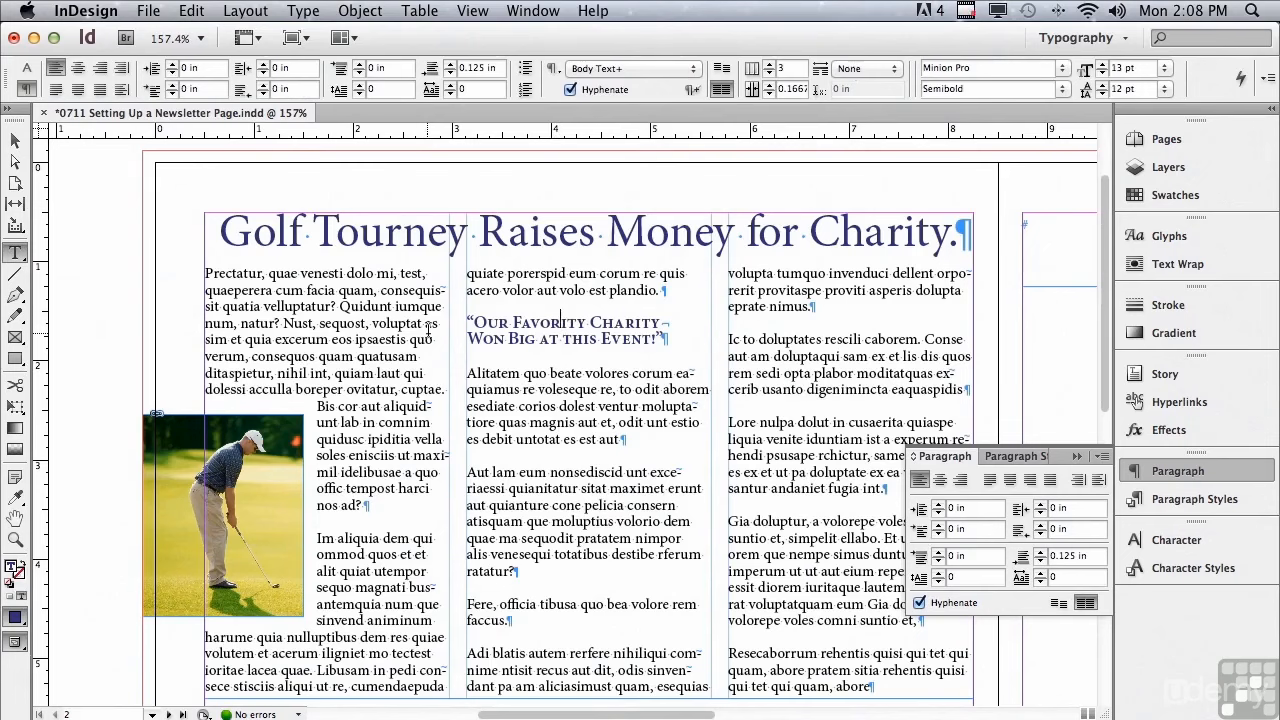
click(939, 480)
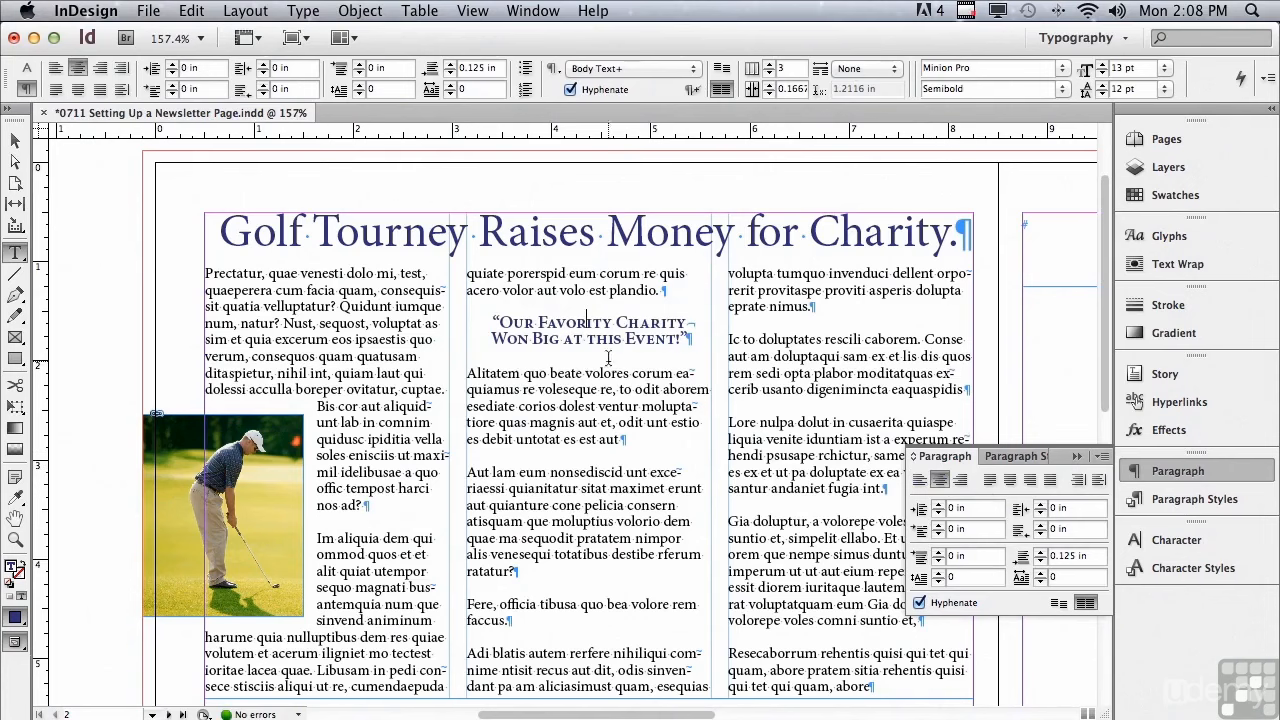
- Turn on a Rule Above for the charity subhead in Paragraph Rules and compare it with the preview off and on
click(1101, 457)
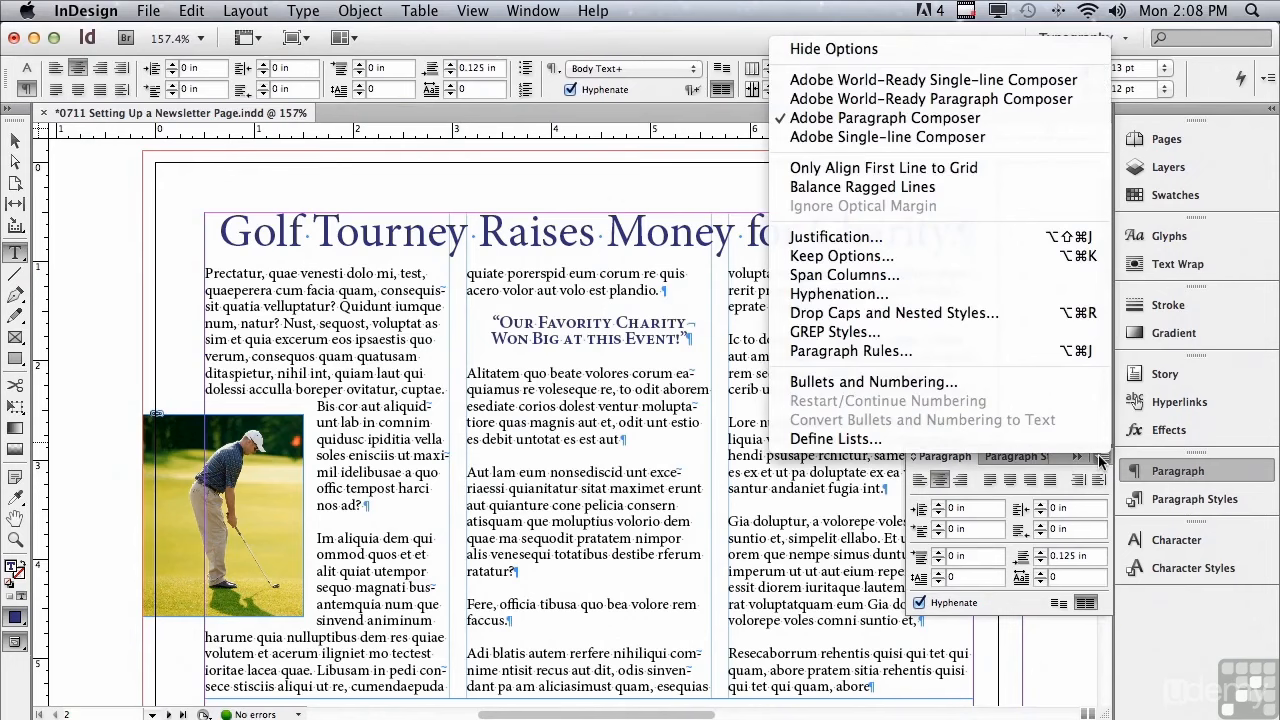
click(915, 348)
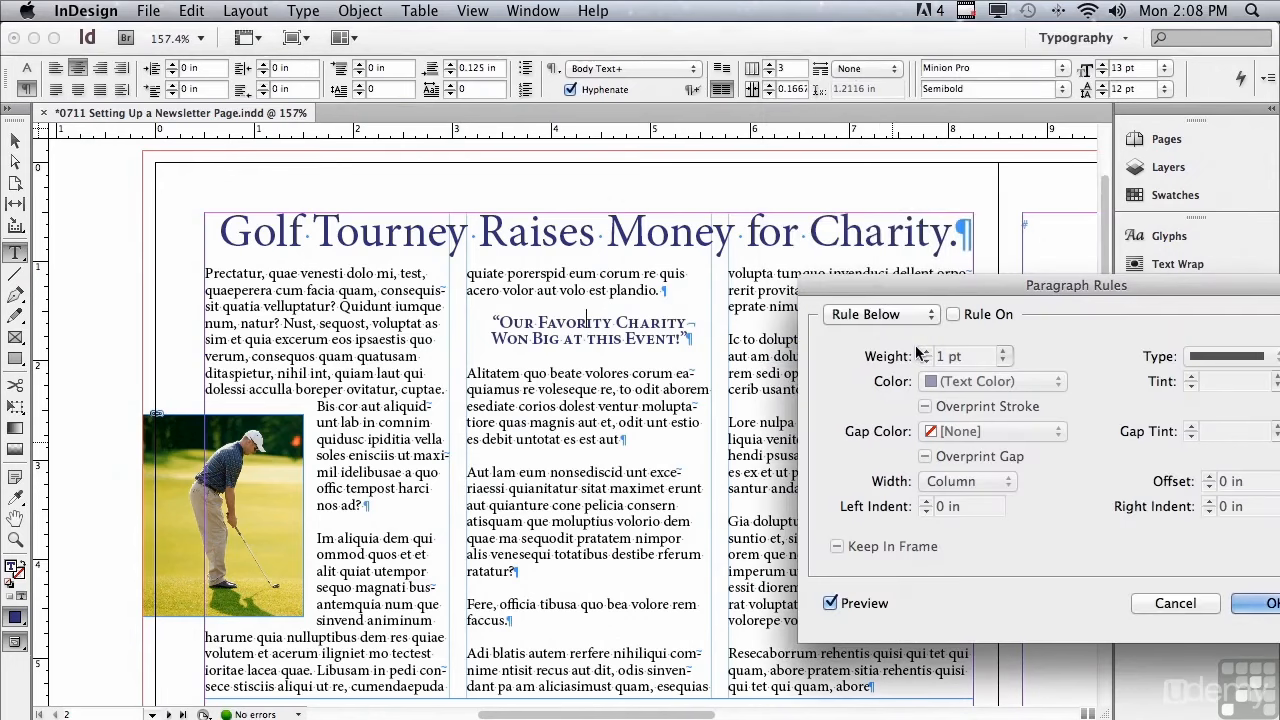
click(878, 314)
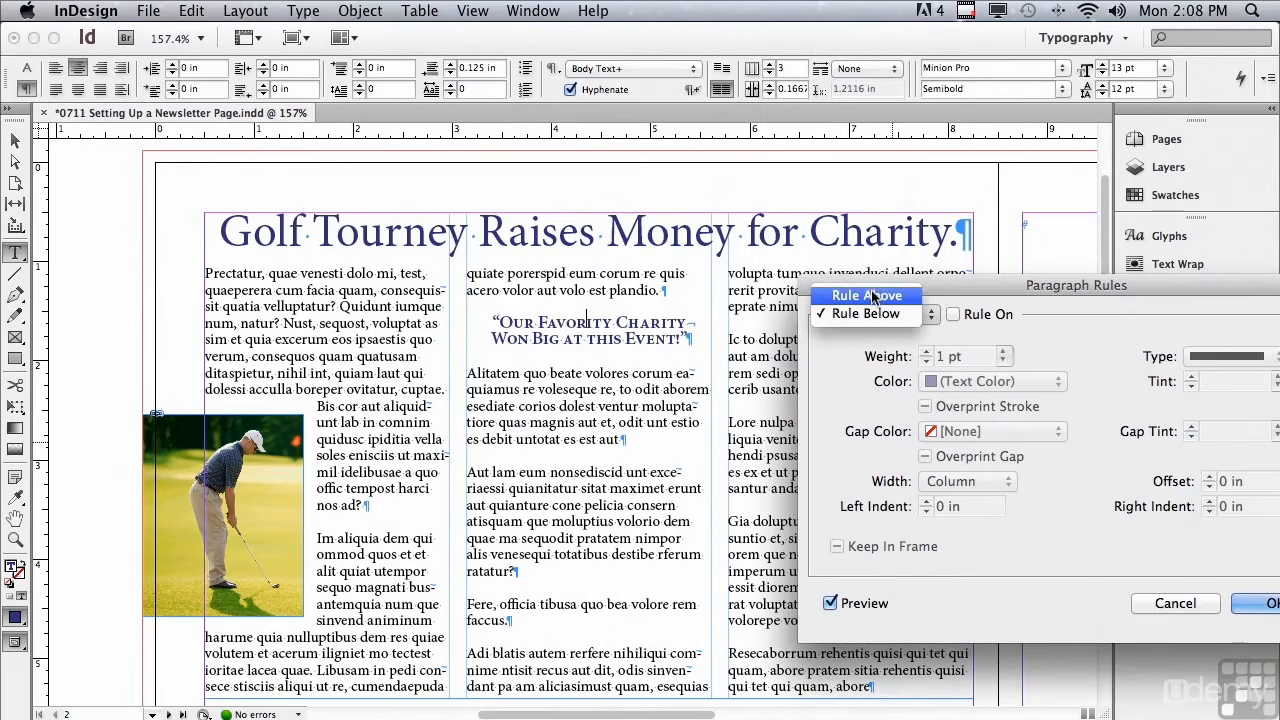
click(871, 296)
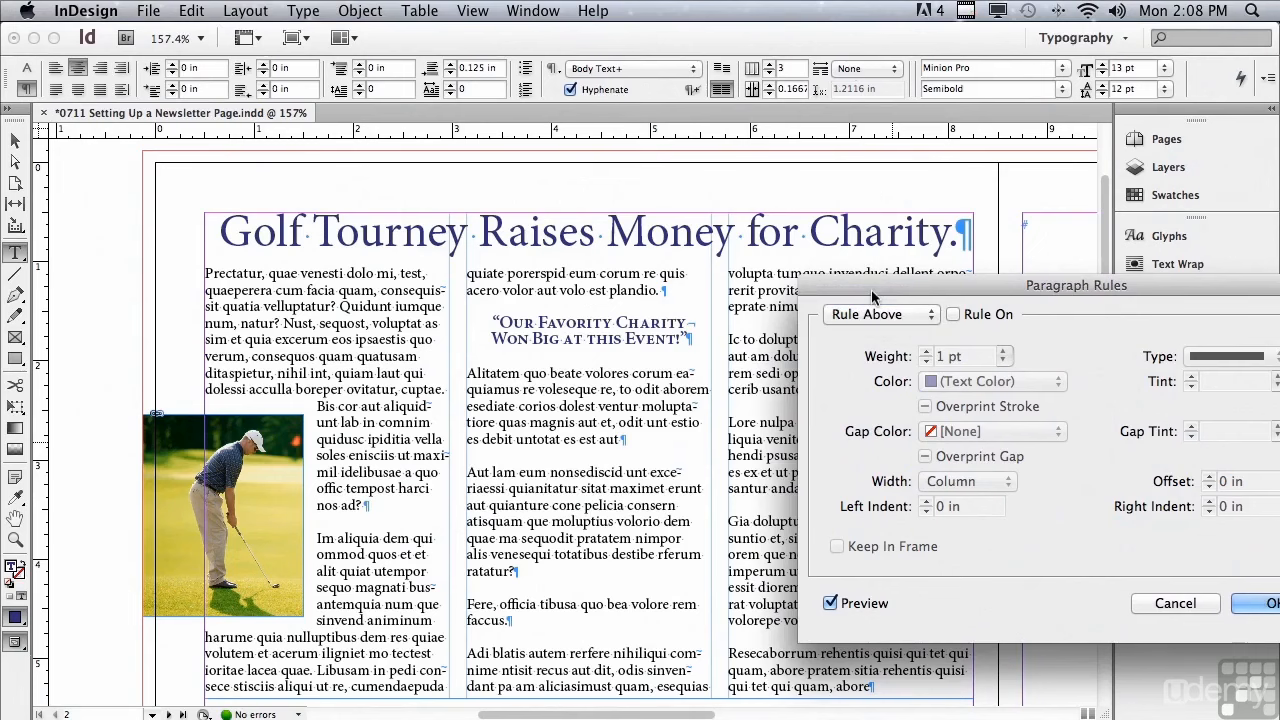
click(953, 315)
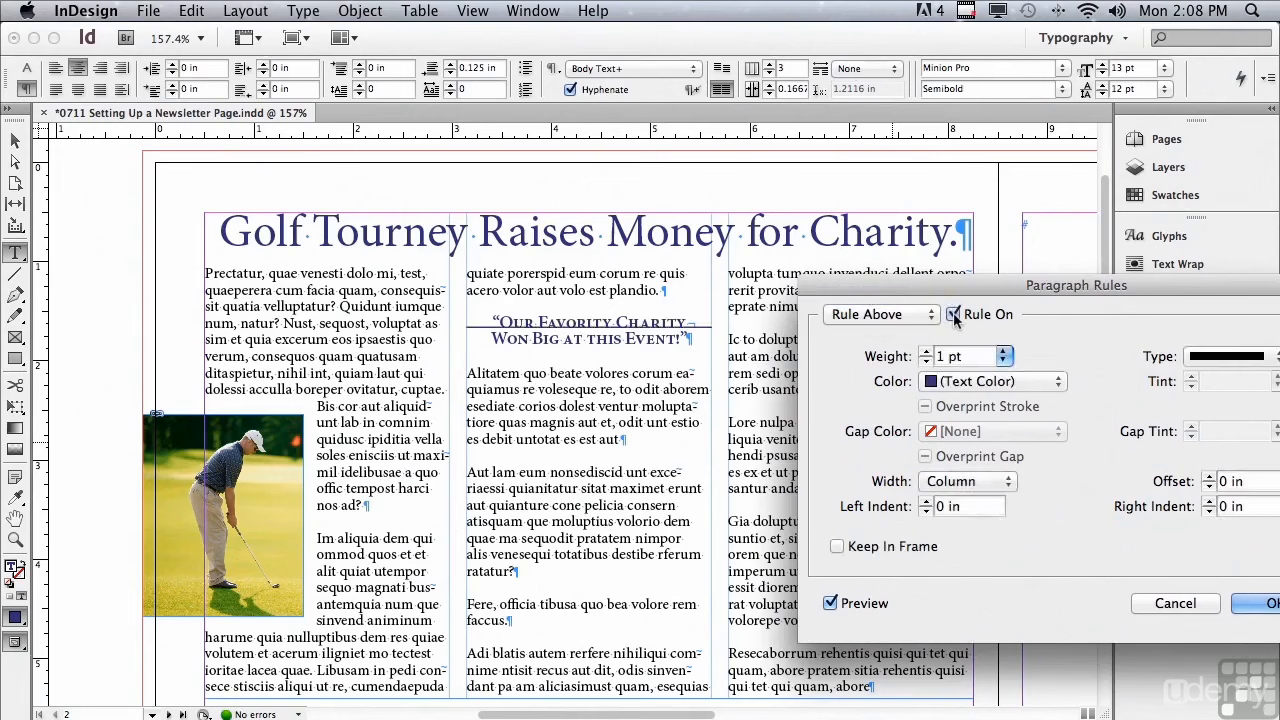
click(829, 604)
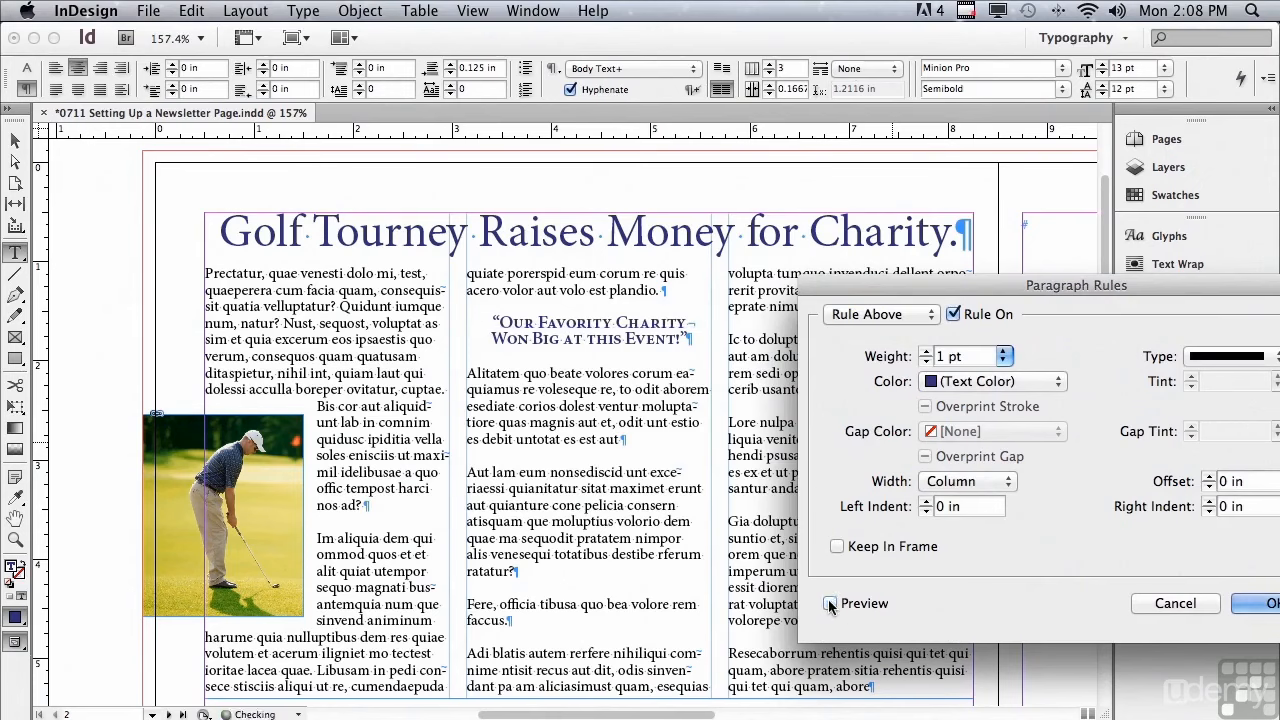
click(829, 604)
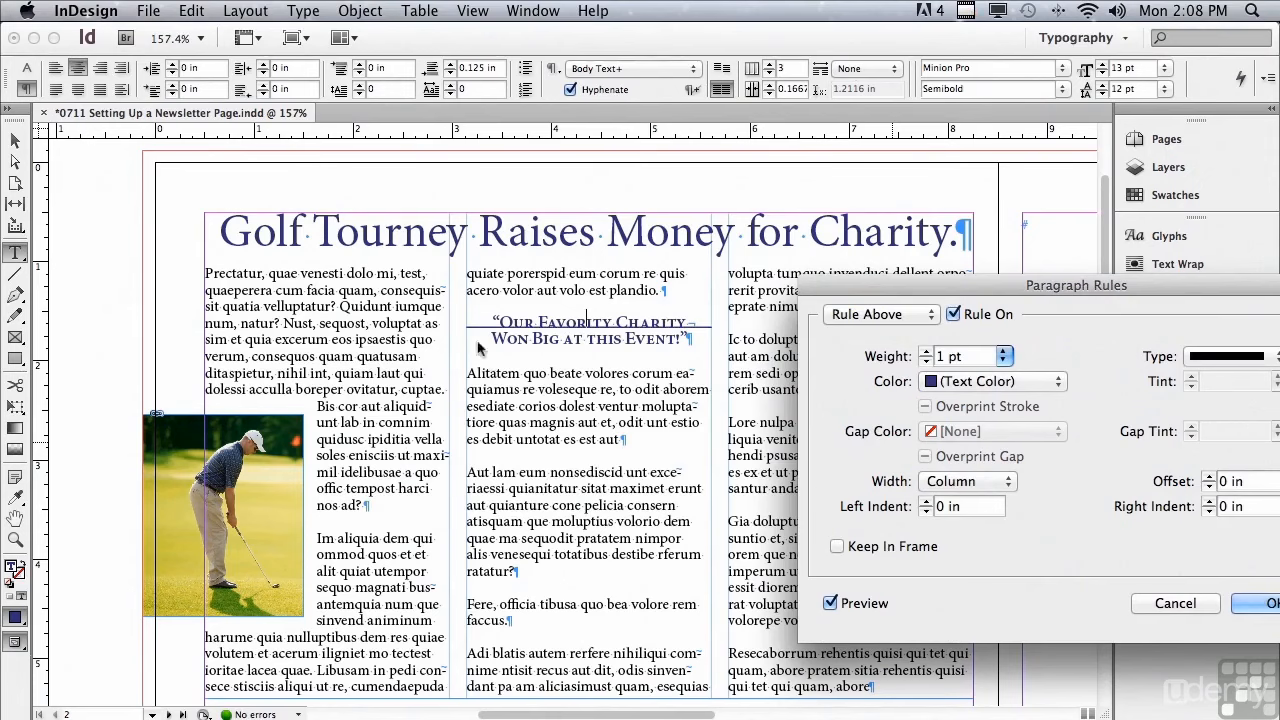
- Set the offset of the charity subhead's Rule Above to 0.1875 in
drag(952, 281, 881, 297)
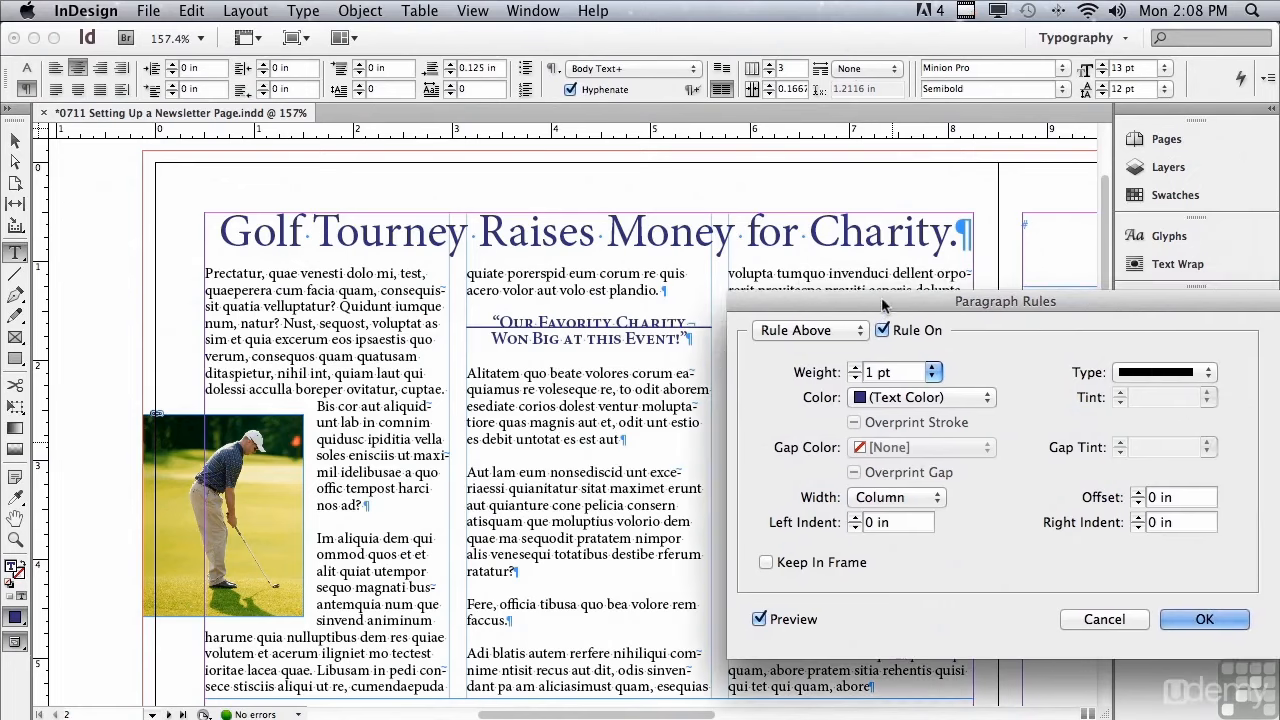
click(1137, 493)
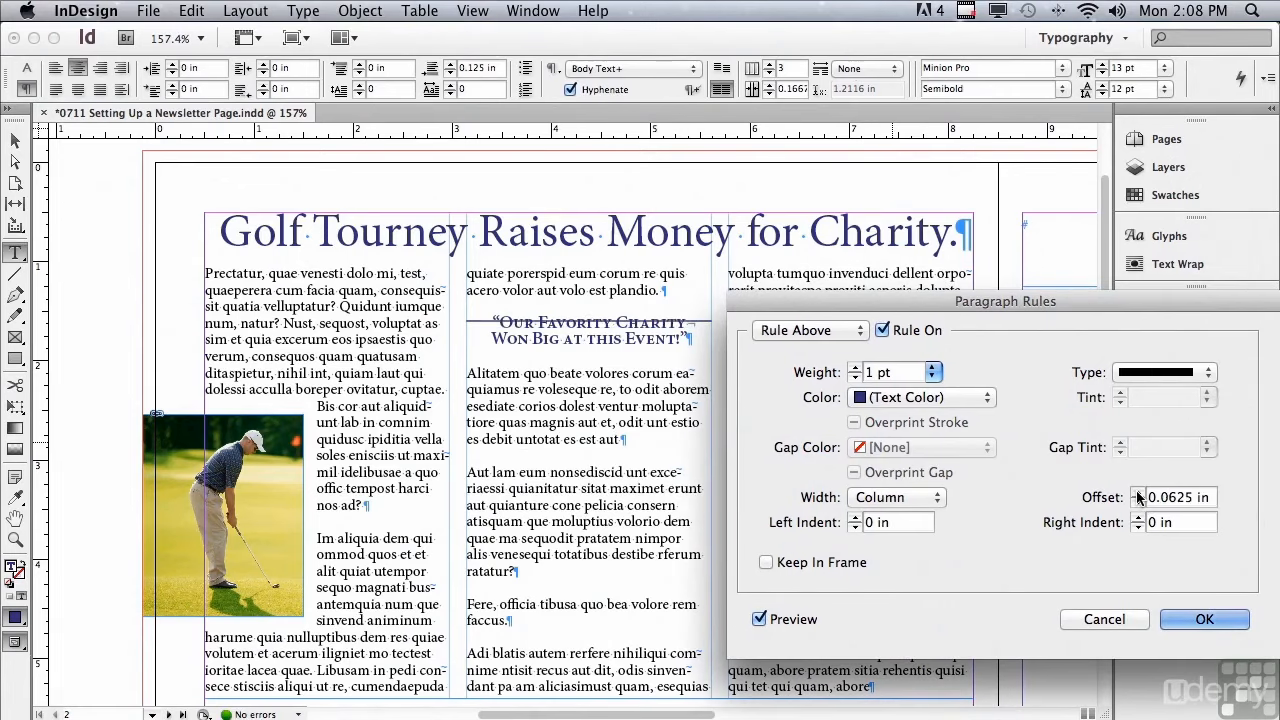
click(1137, 493)
click(1137, 493)
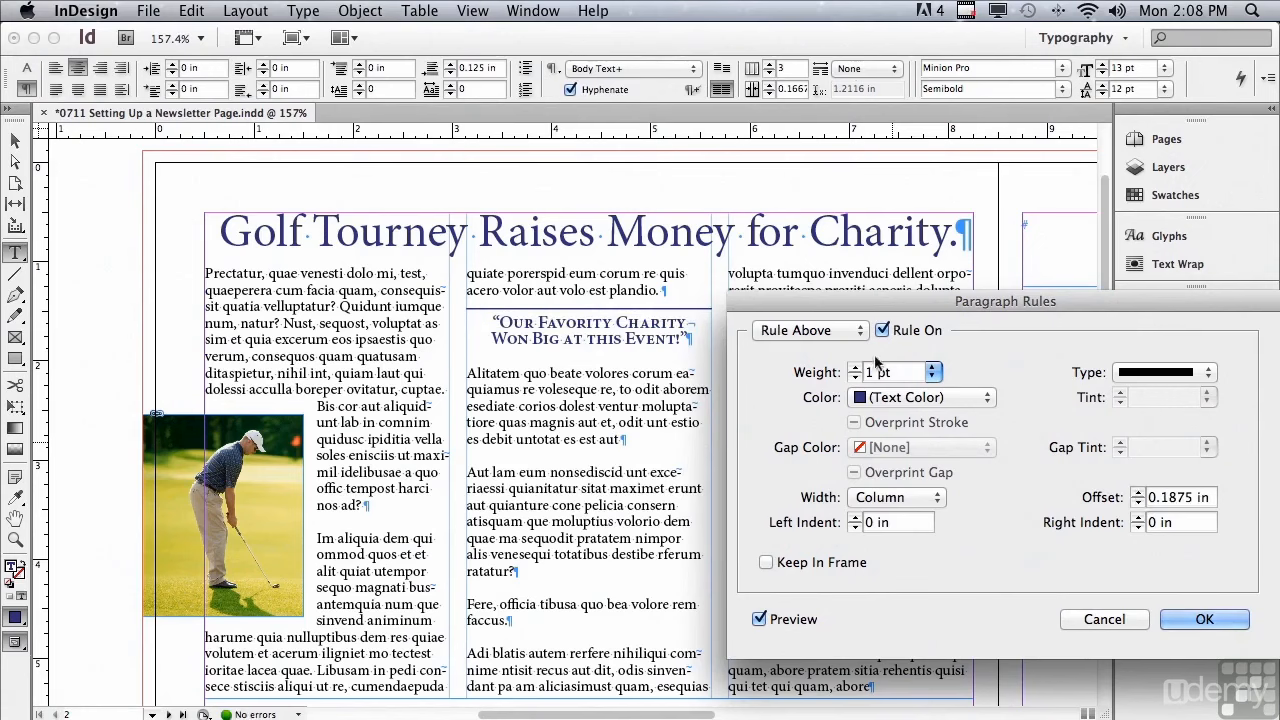
- Turn on a Rule Below for the charity subhead and set its offset to 0.0625 in
click(828, 333)
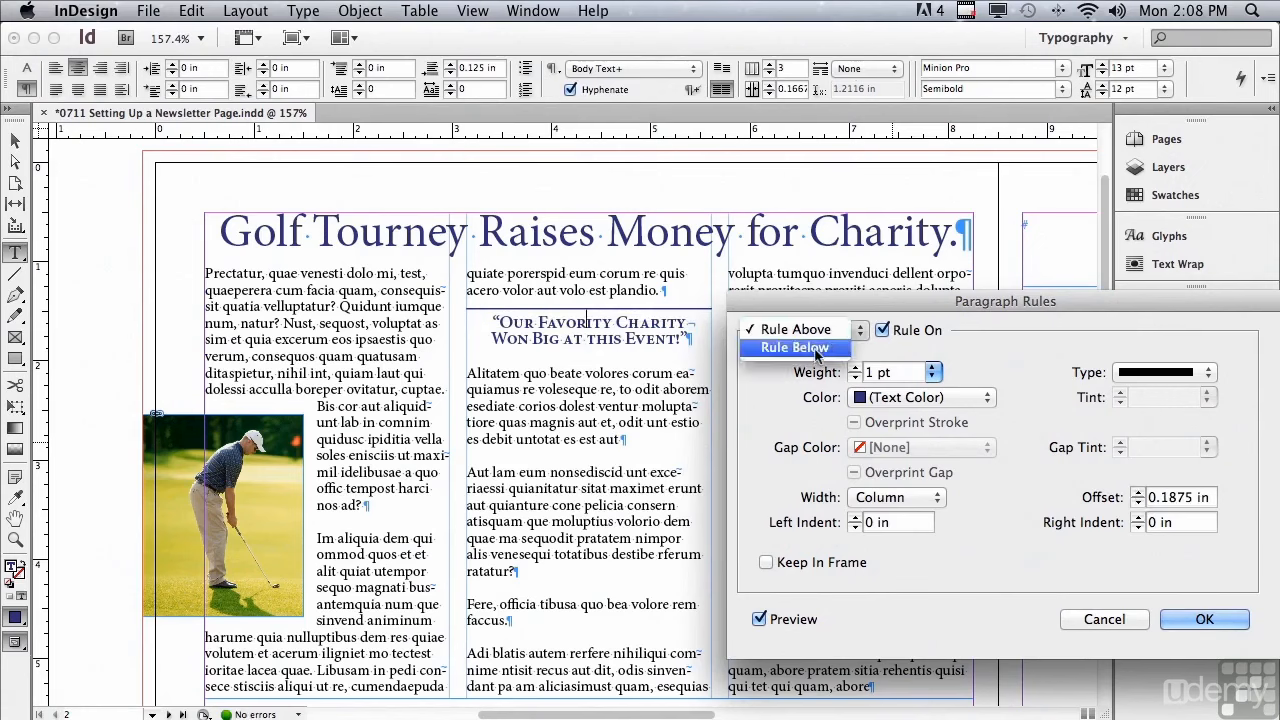
click(795, 348)
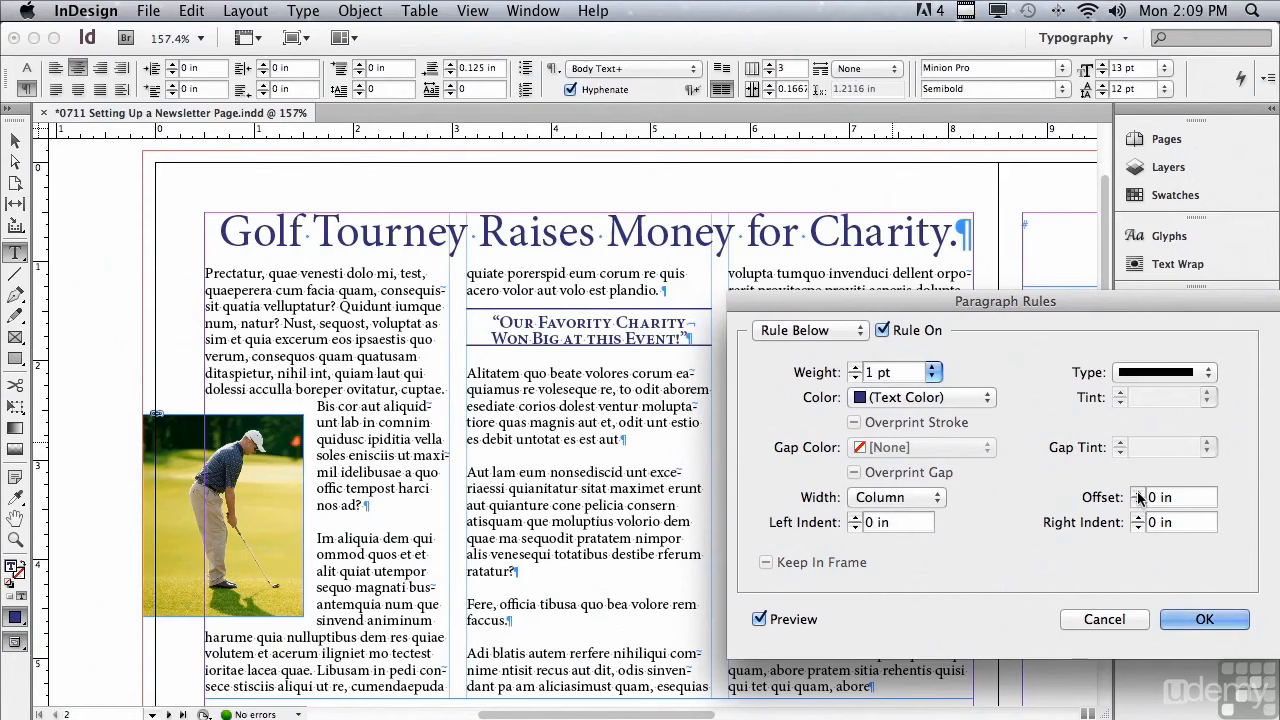
click(1138, 493)
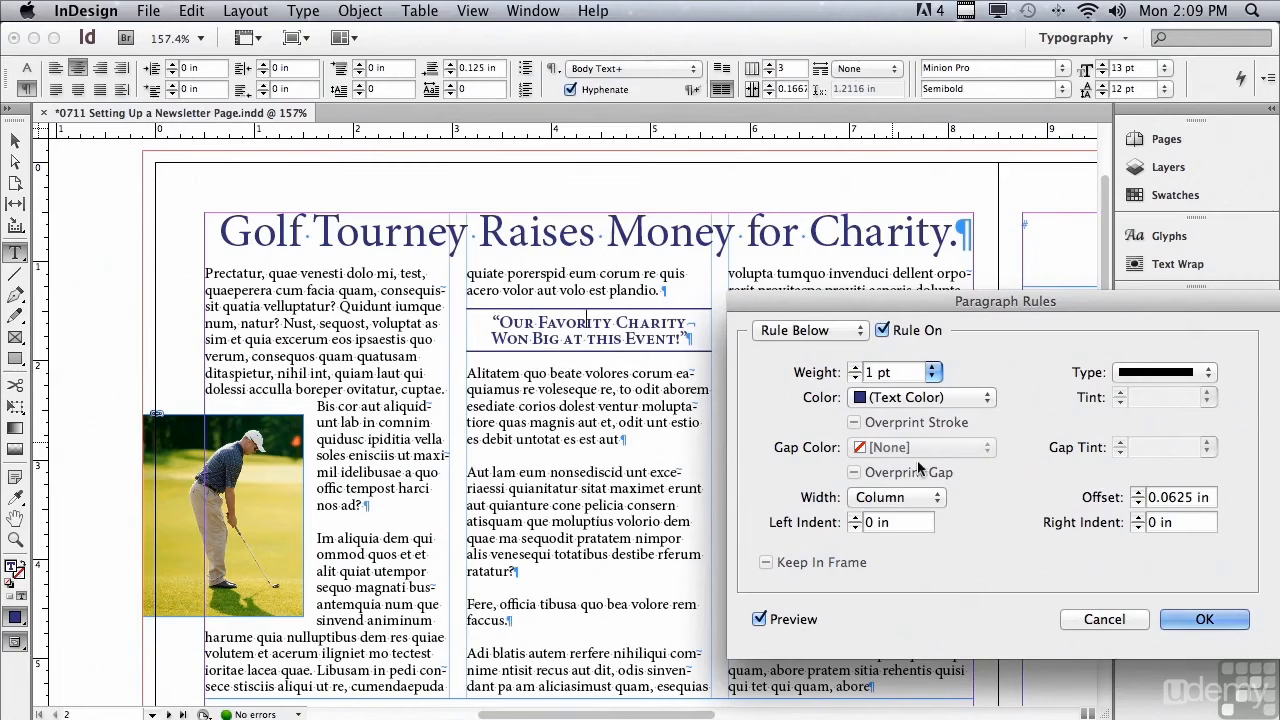
click(1180, 620)
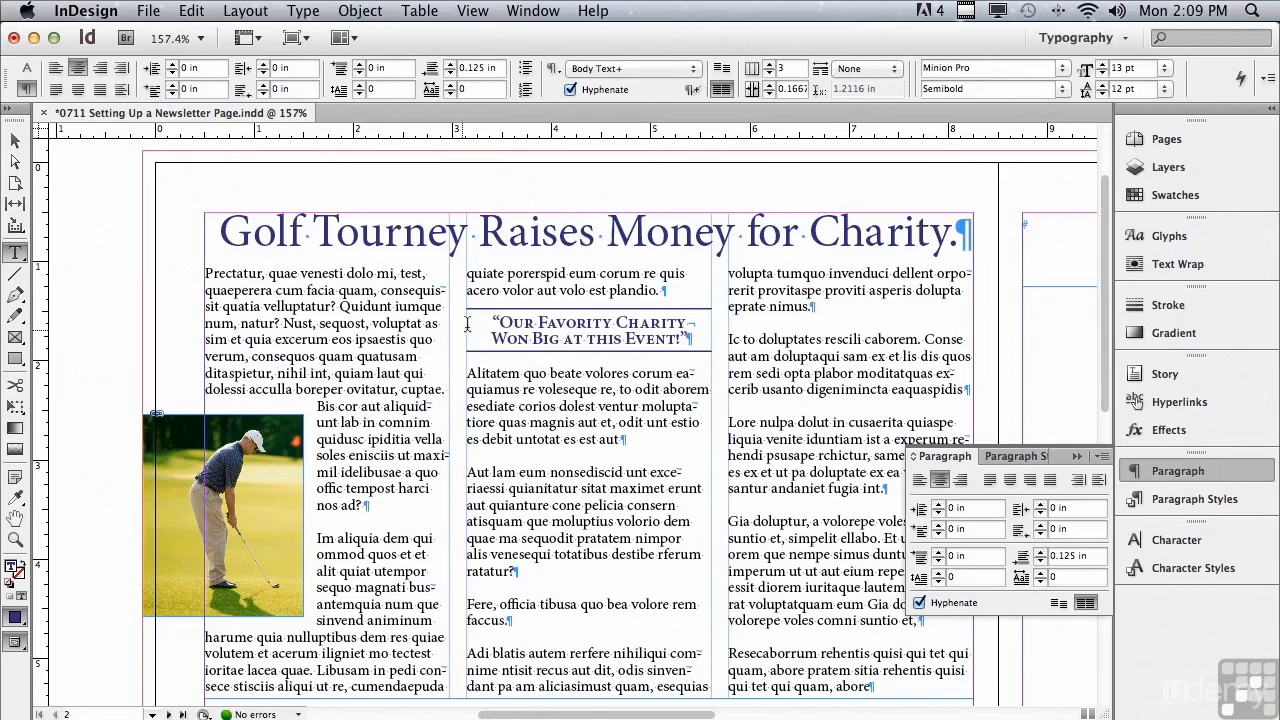
- Copy the charity subhead's formatting with the Eyedropper onto the line "Ria pro expelitat lant." in the gallery article
drag(477, 318, 712, 346)
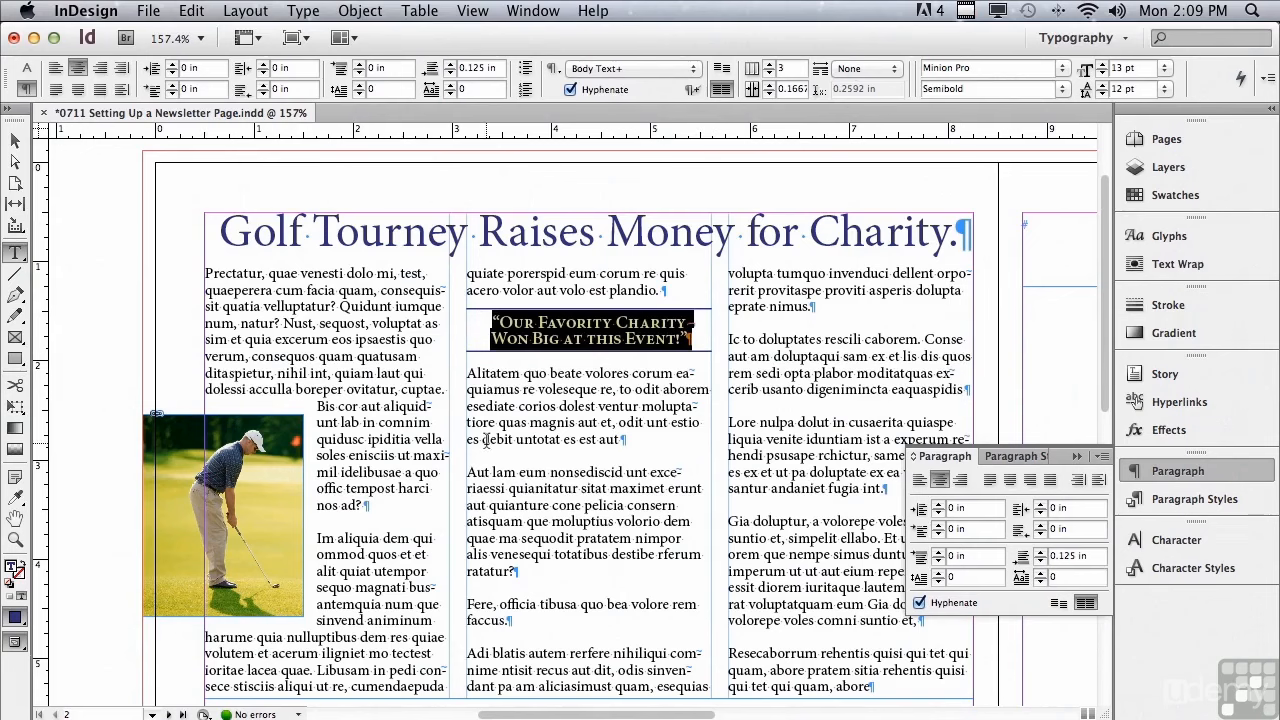
click(12, 500)
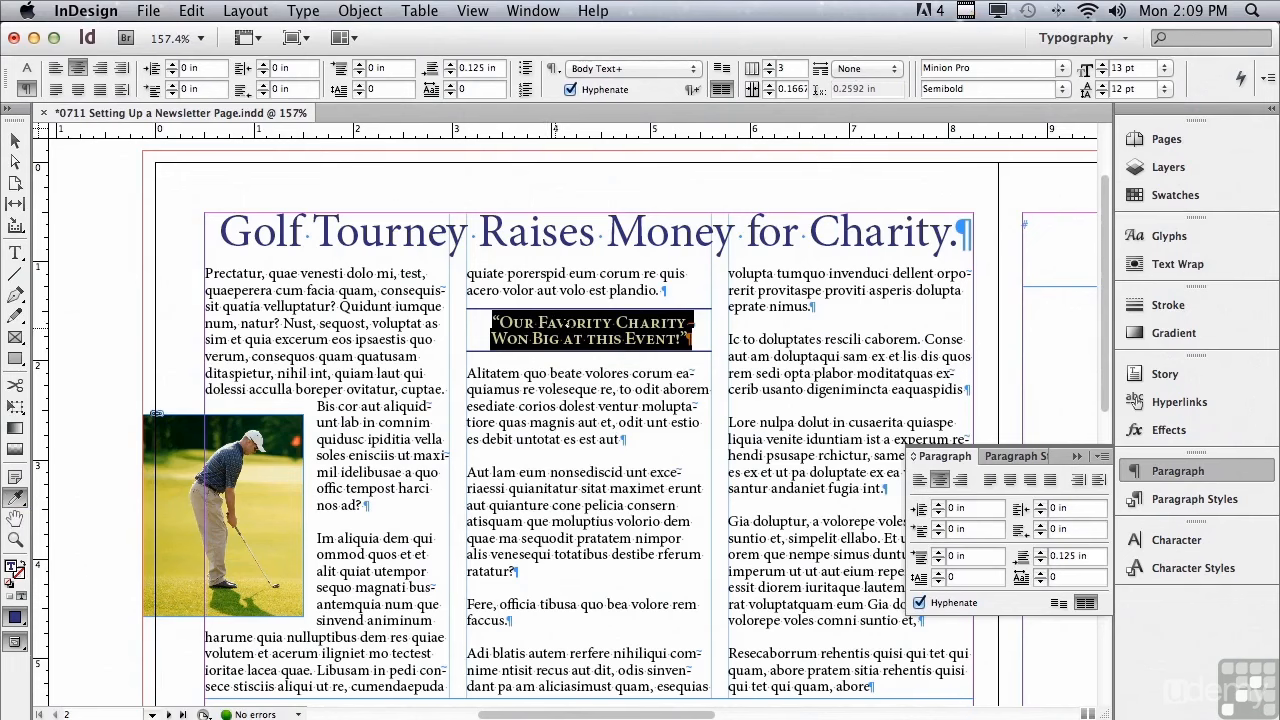
drag(1108, 285, 1074, 490)
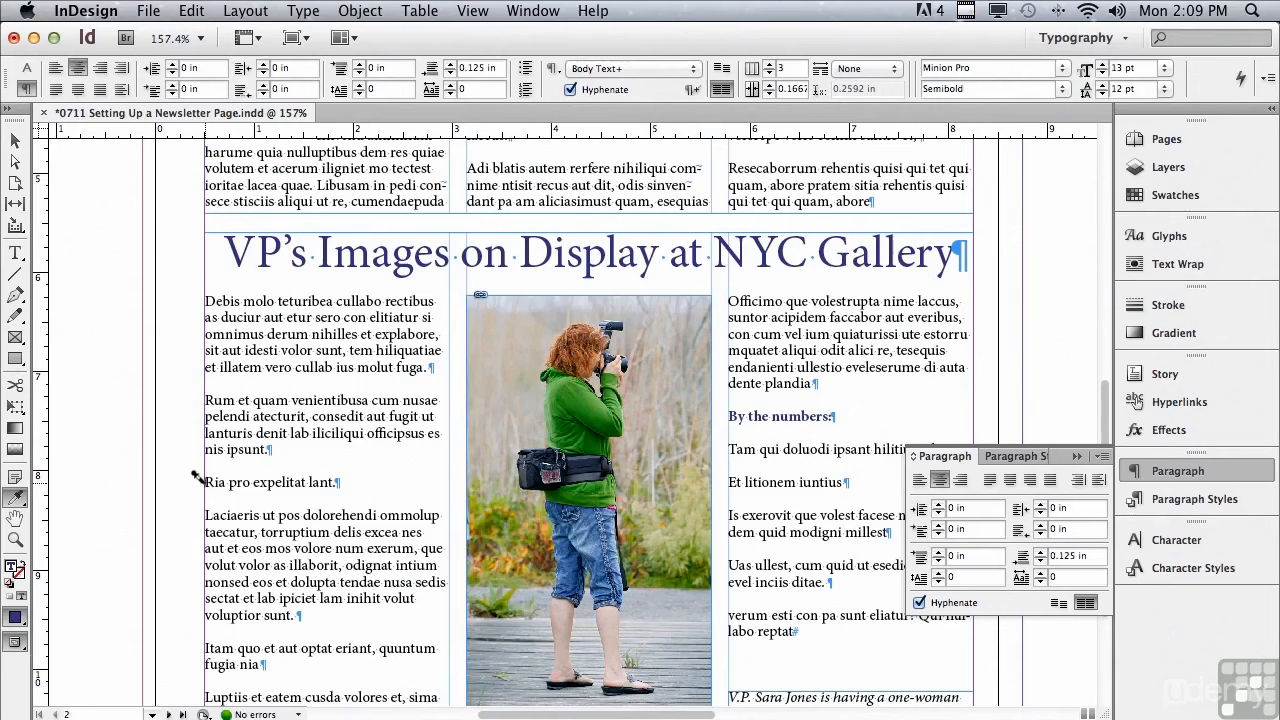
drag(195, 478, 338, 481)
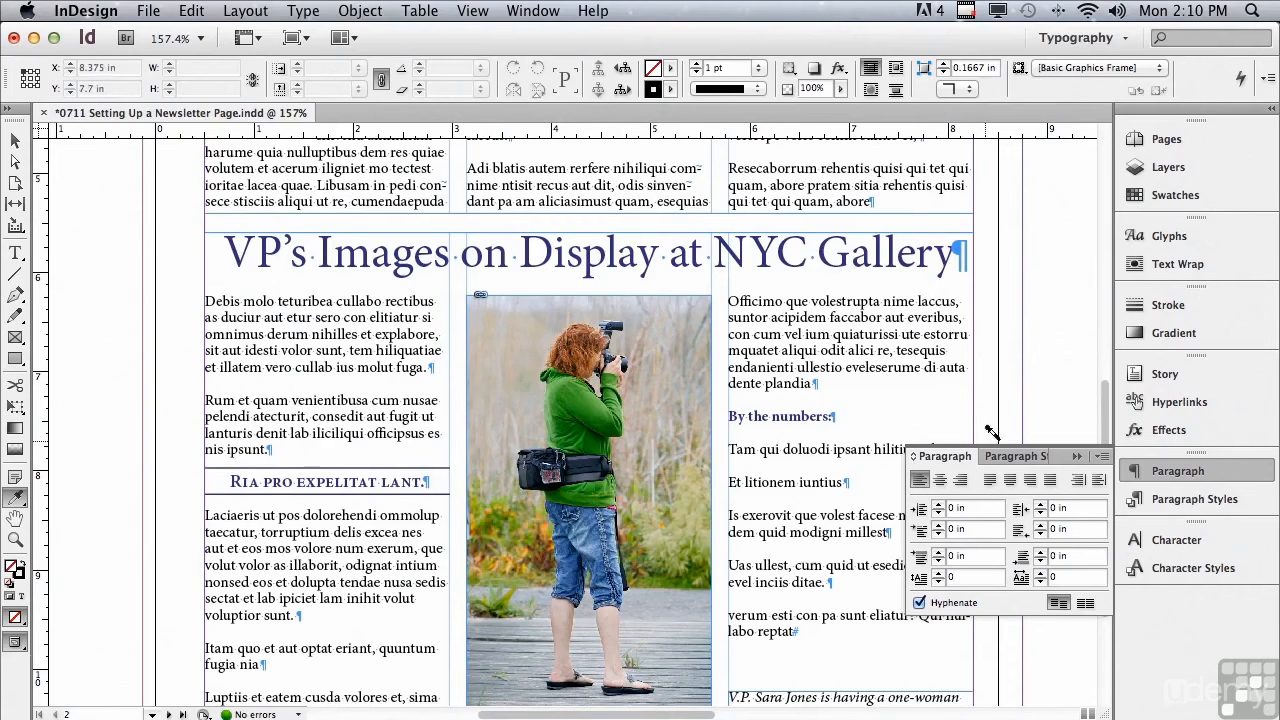
- Turn the five paragraphs under "By the numbers:" in the gallery article into a numbered list
scroll(1108, 425, down, 1)
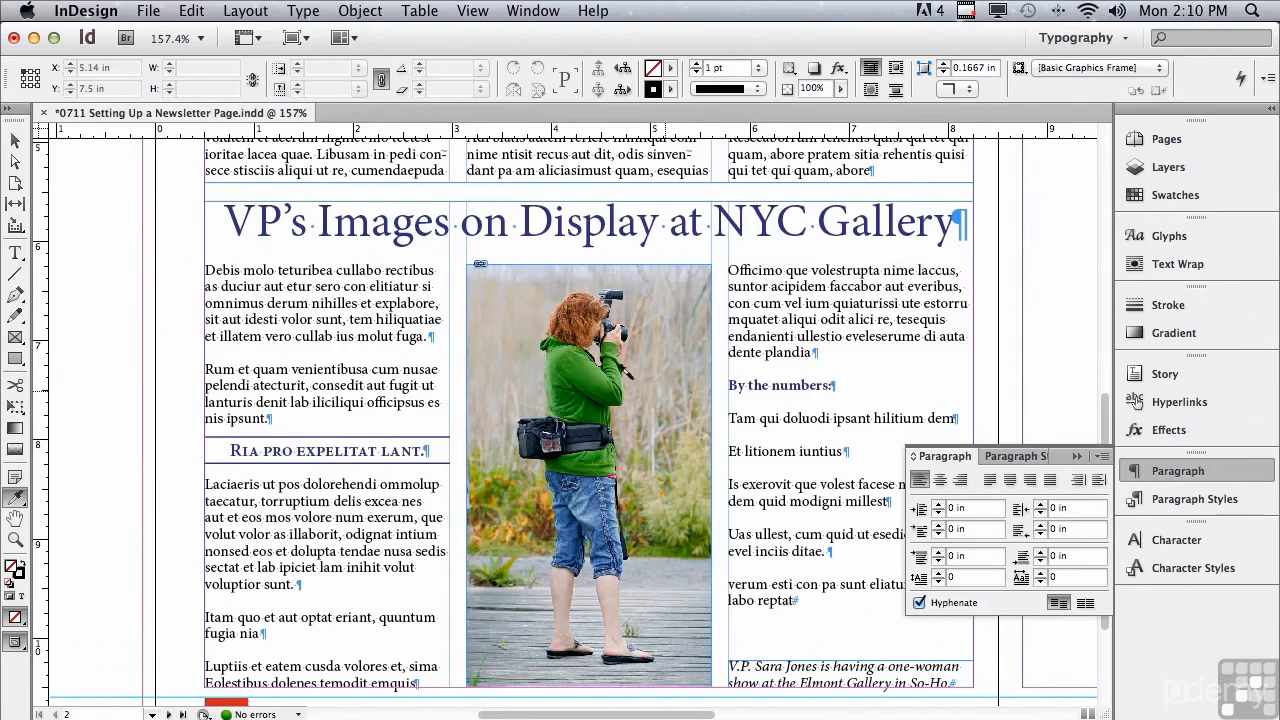
click(16, 253)
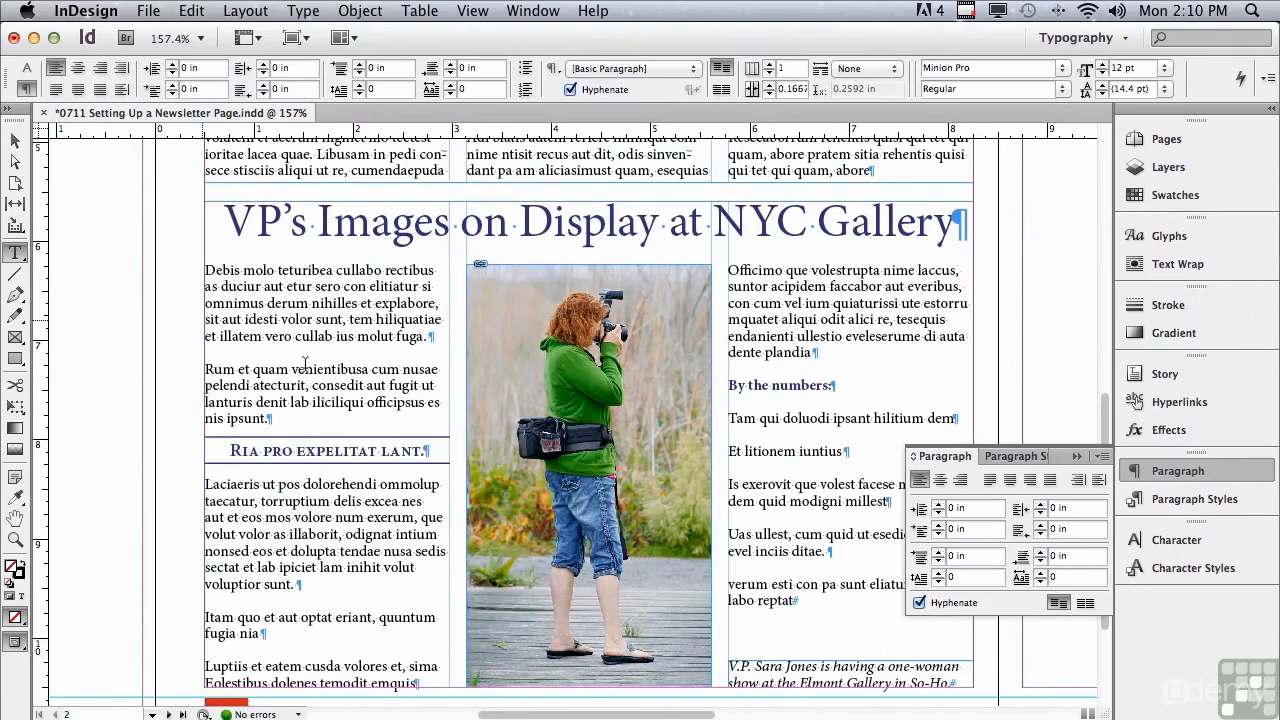
drag(638, 716, 670, 716)
drag(588, 418, 709, 603)
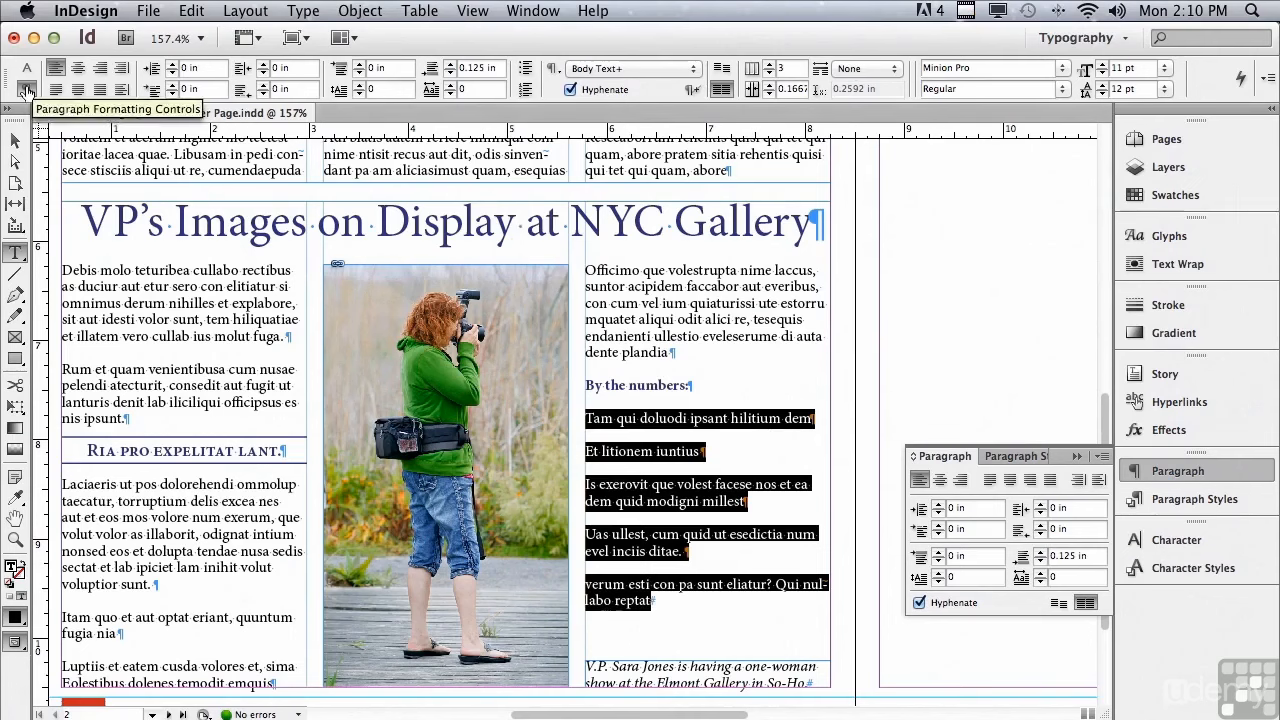
click(524, 92)
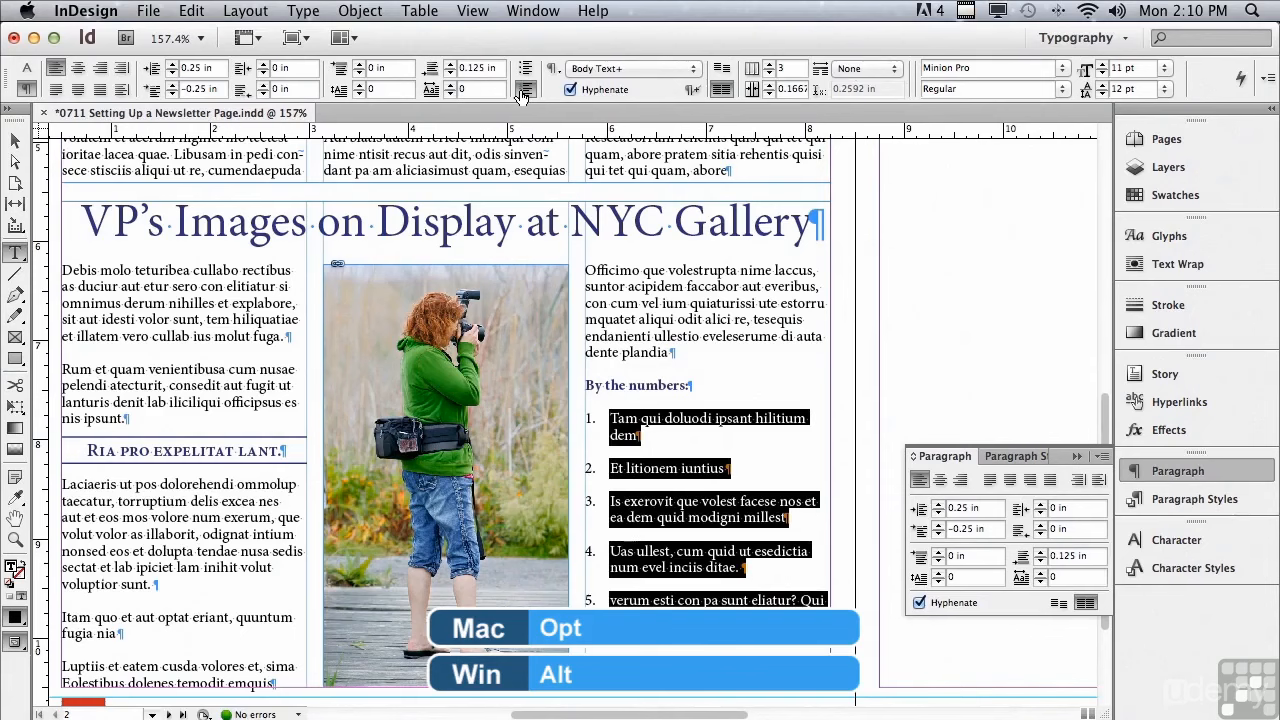
- Assign the Bold Purple Numbers character style to the list's numbers in the Bullets and Numbering options
alt+click(522, 94)
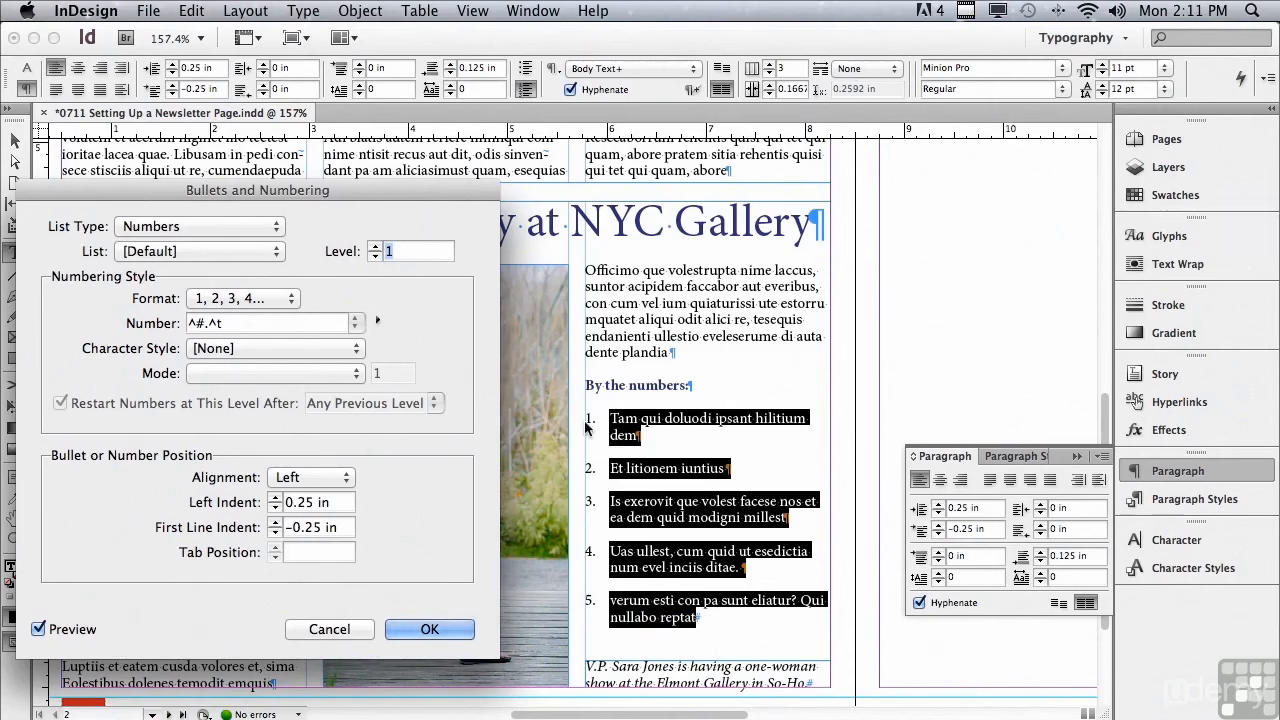
click(243, 354)
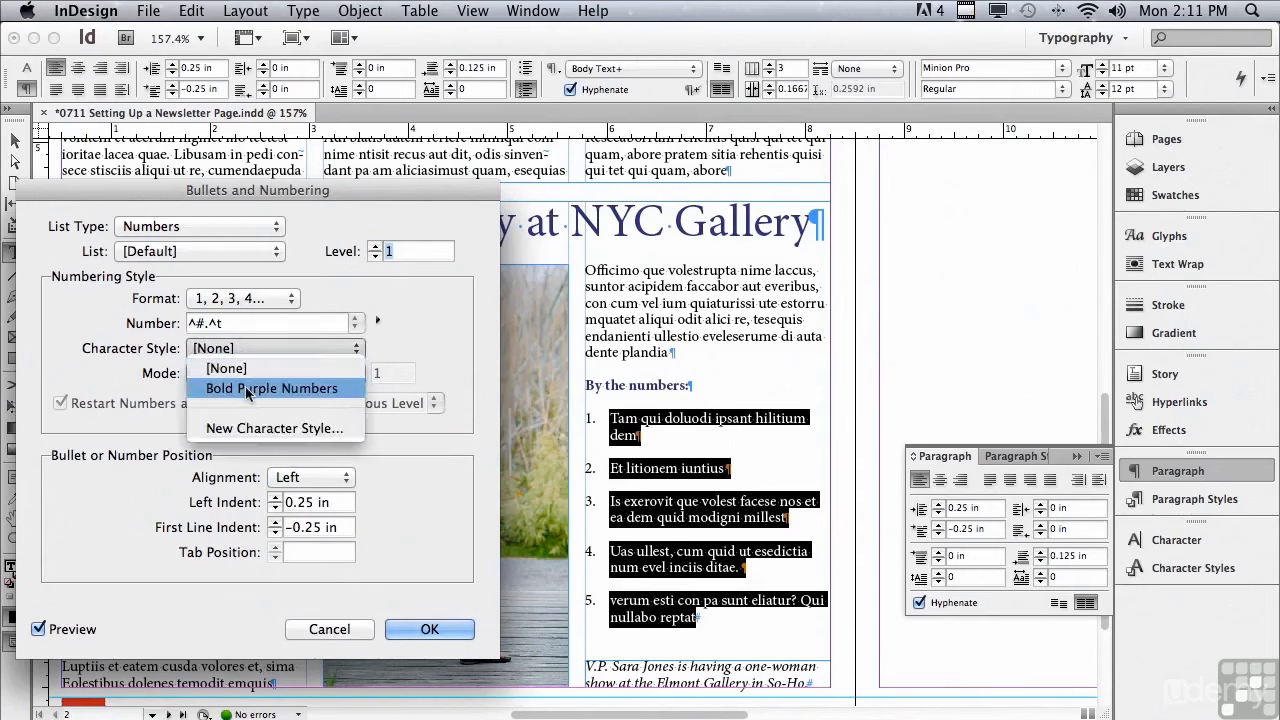
click(246, 390)
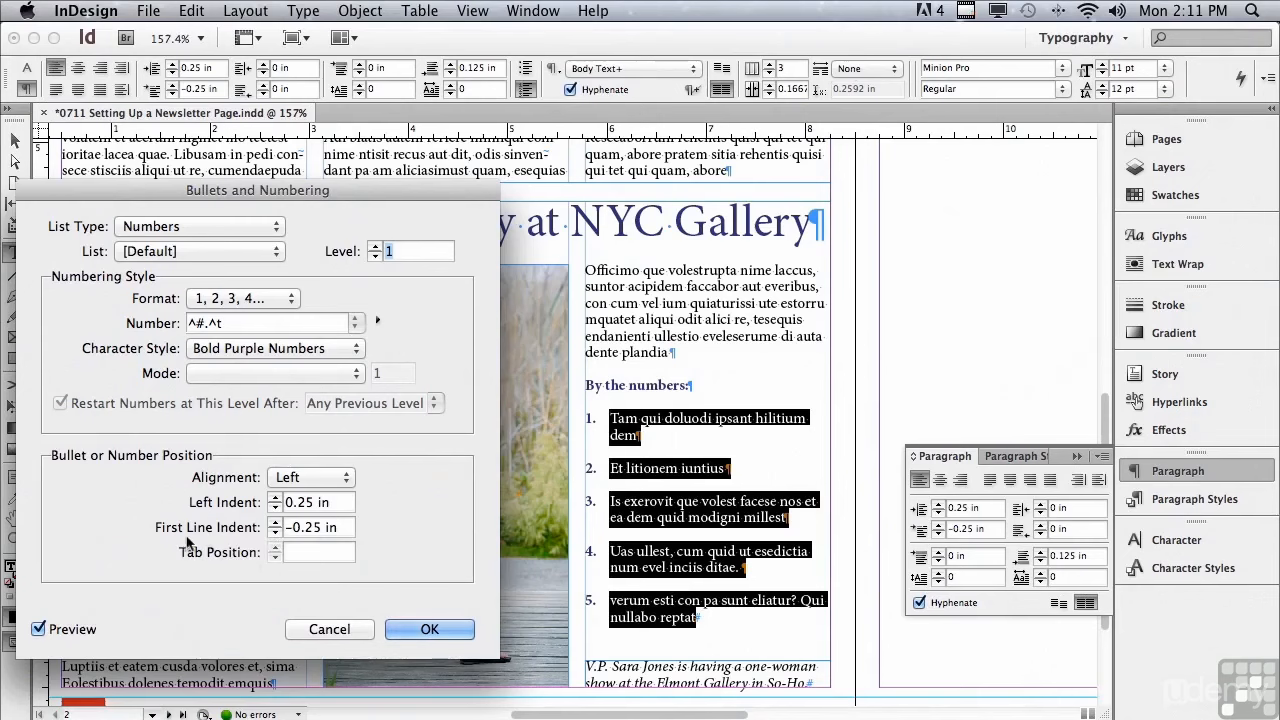
- Set the numbered list's first line indent to -0.1875 in and its left indent to 0.1875 in
click(273, 521)
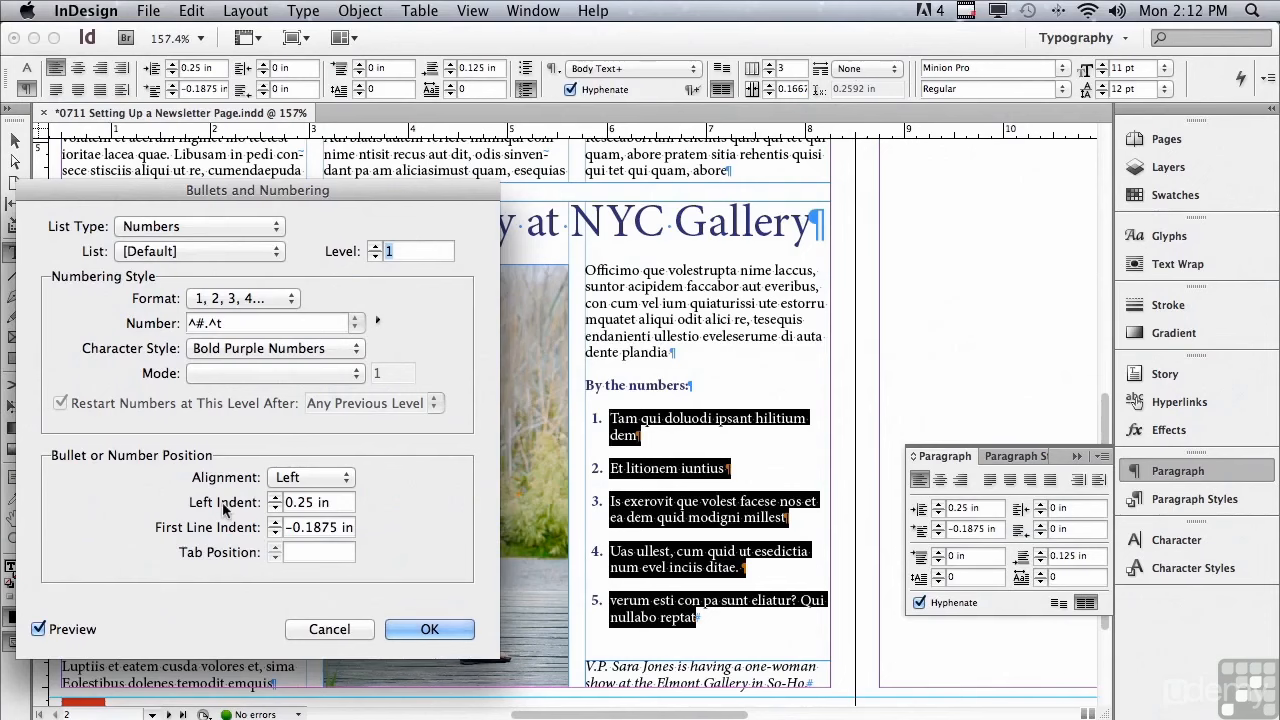
click(275, 508)
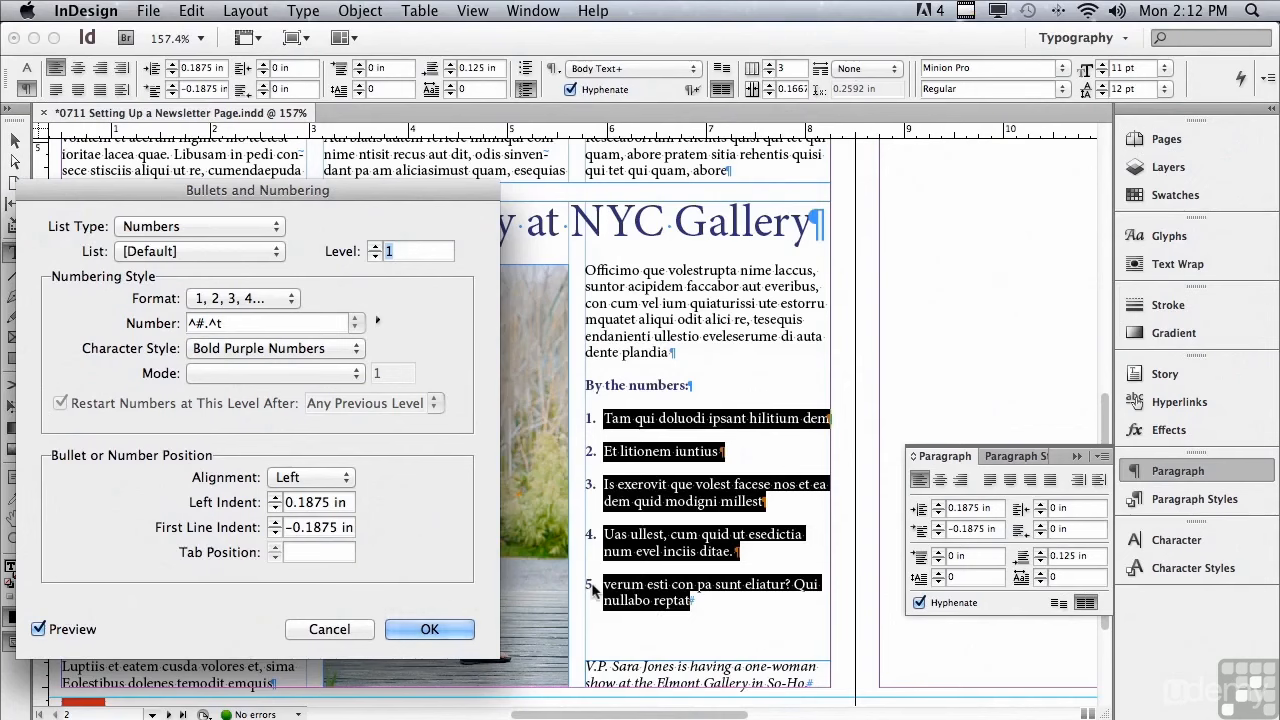
click(435, 629)
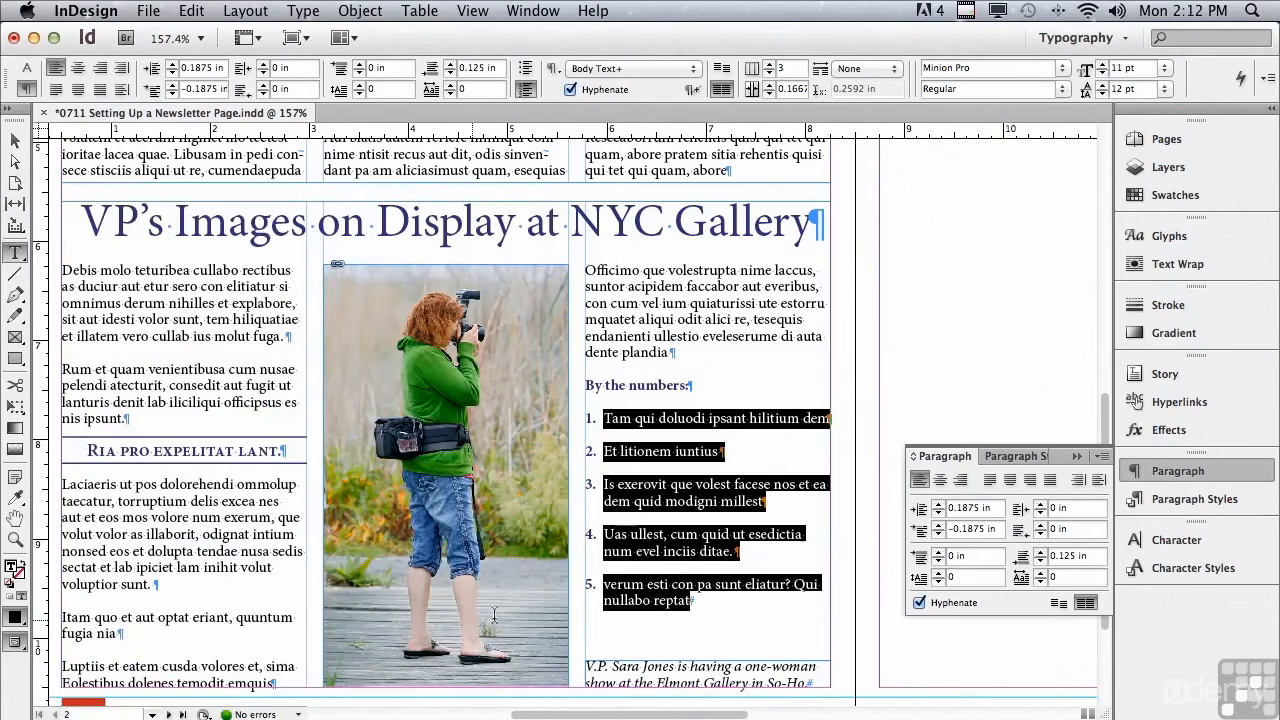
- Move the italic photo caption frame to the foot of the gallery article's first column and right-align its text
scroll(1094, 410, down, 3)
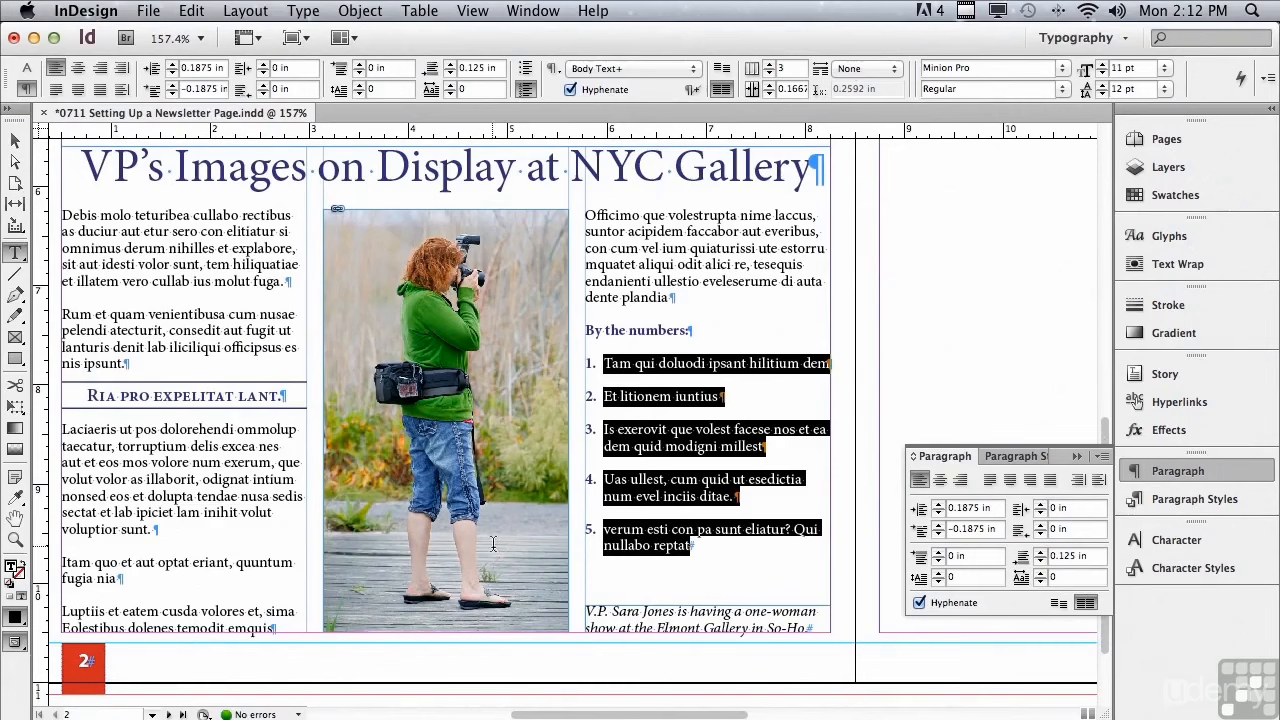
click(15, 145)
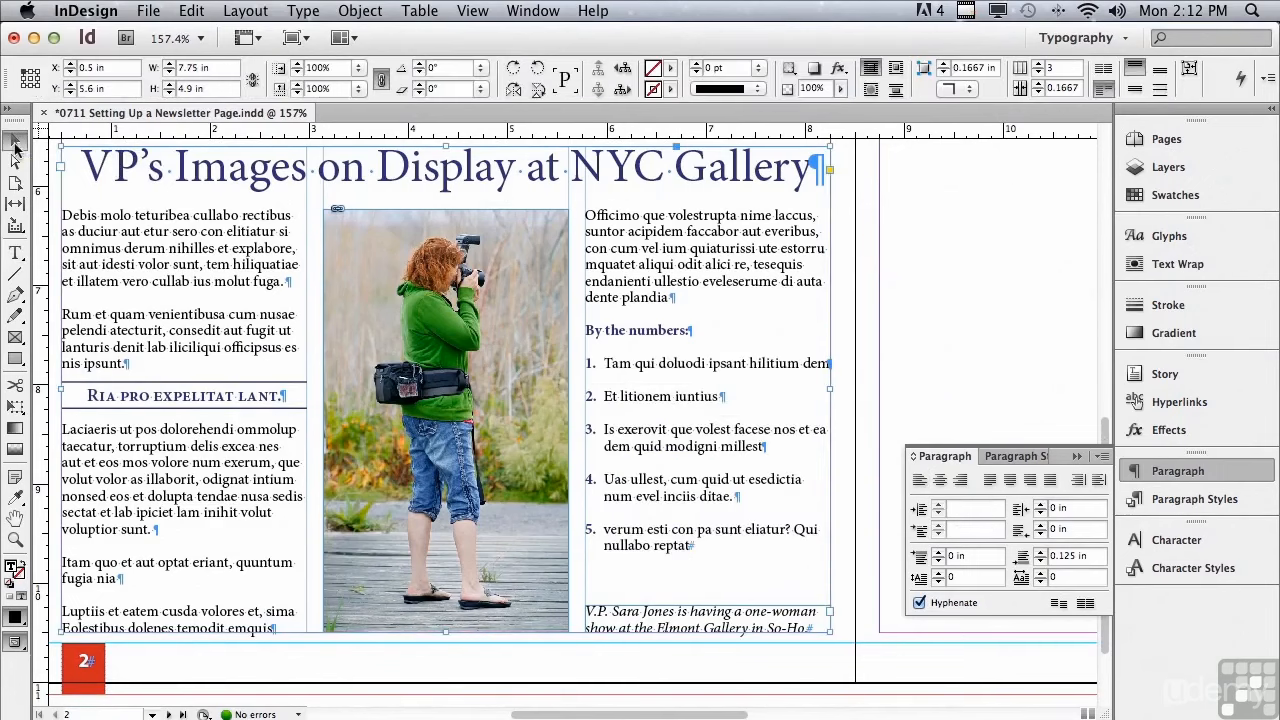
click(608, 627)
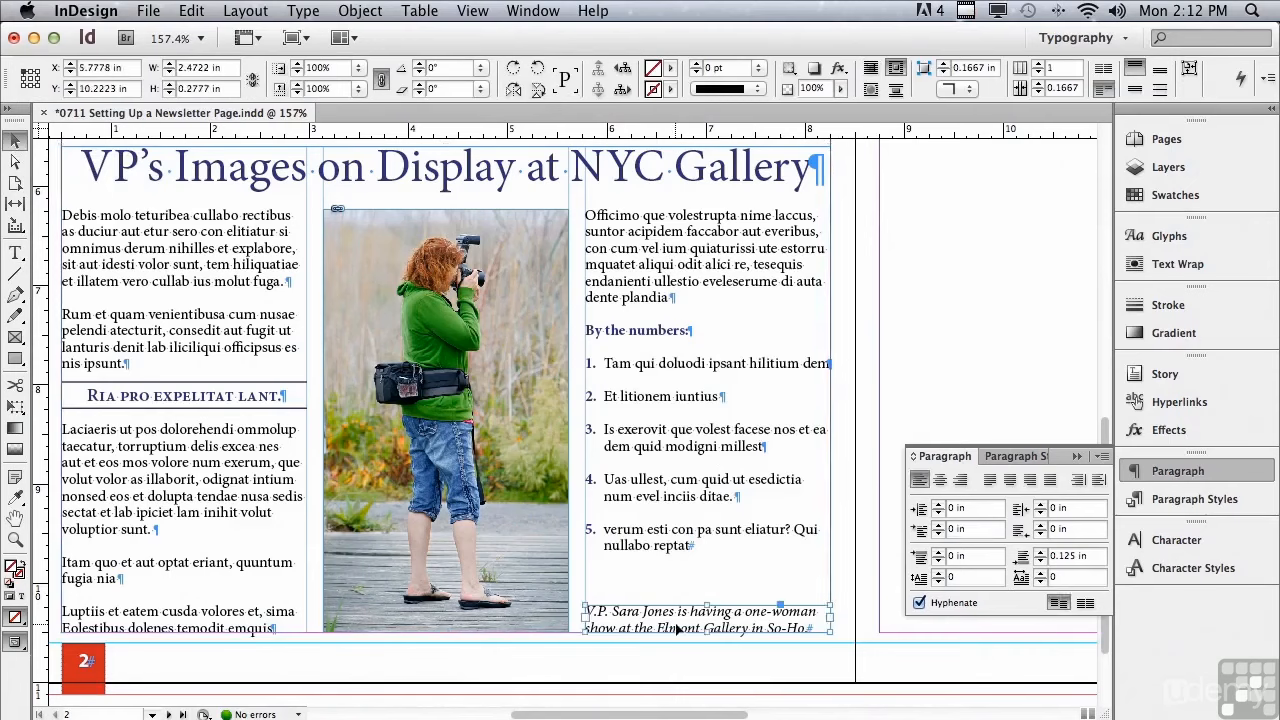
drag(676, 629, 150, 628)
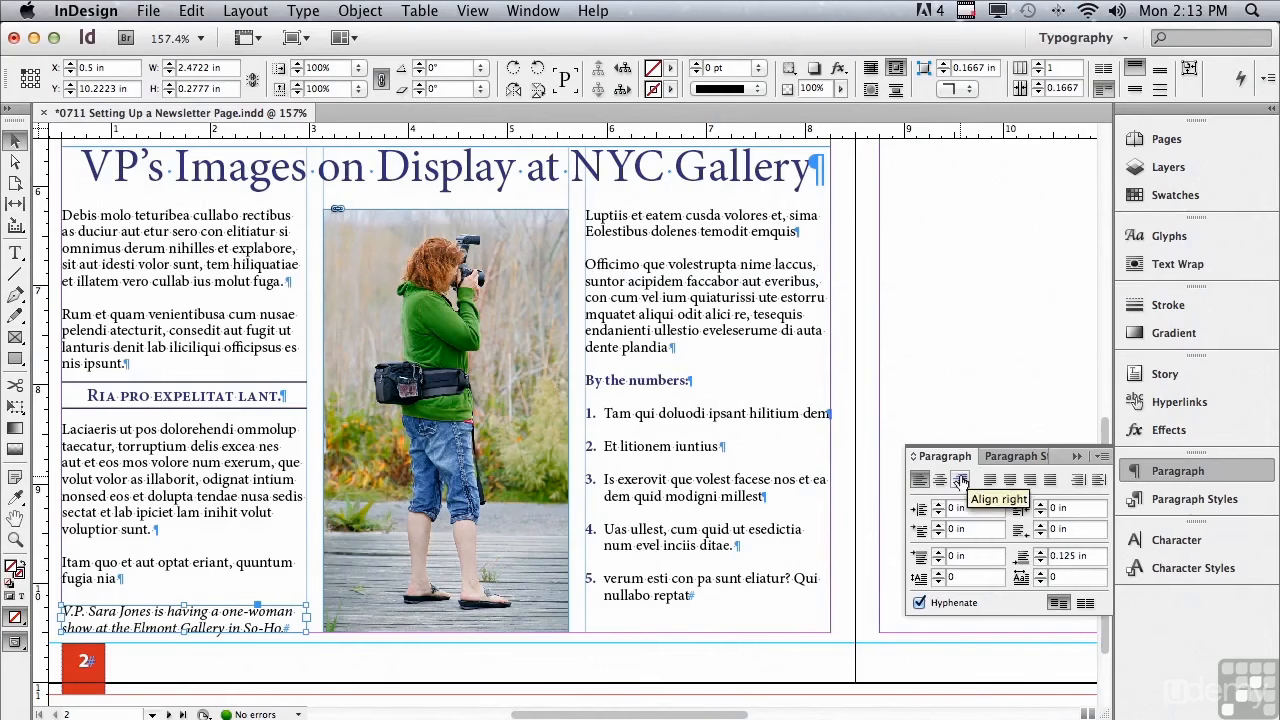
click(940, 480)
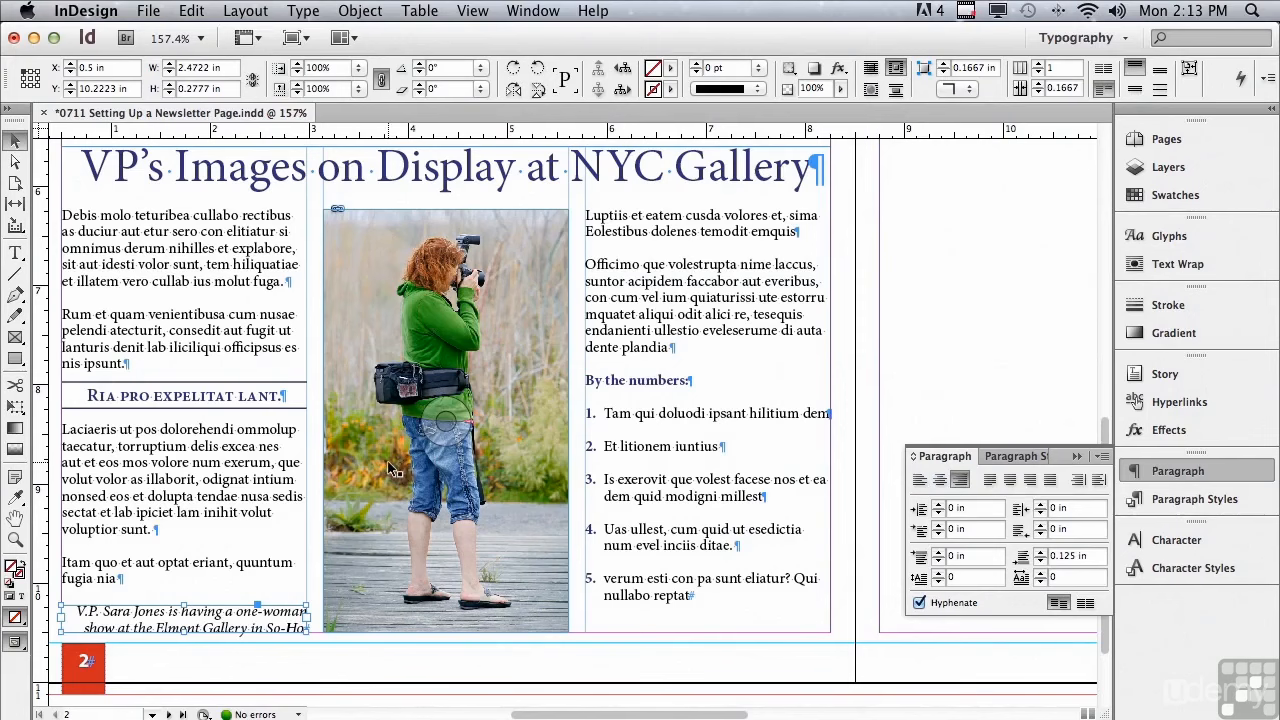
- Fit the page in the window, deselect everything and switch to Preview mode to review the newsletter page
click(469, 11)
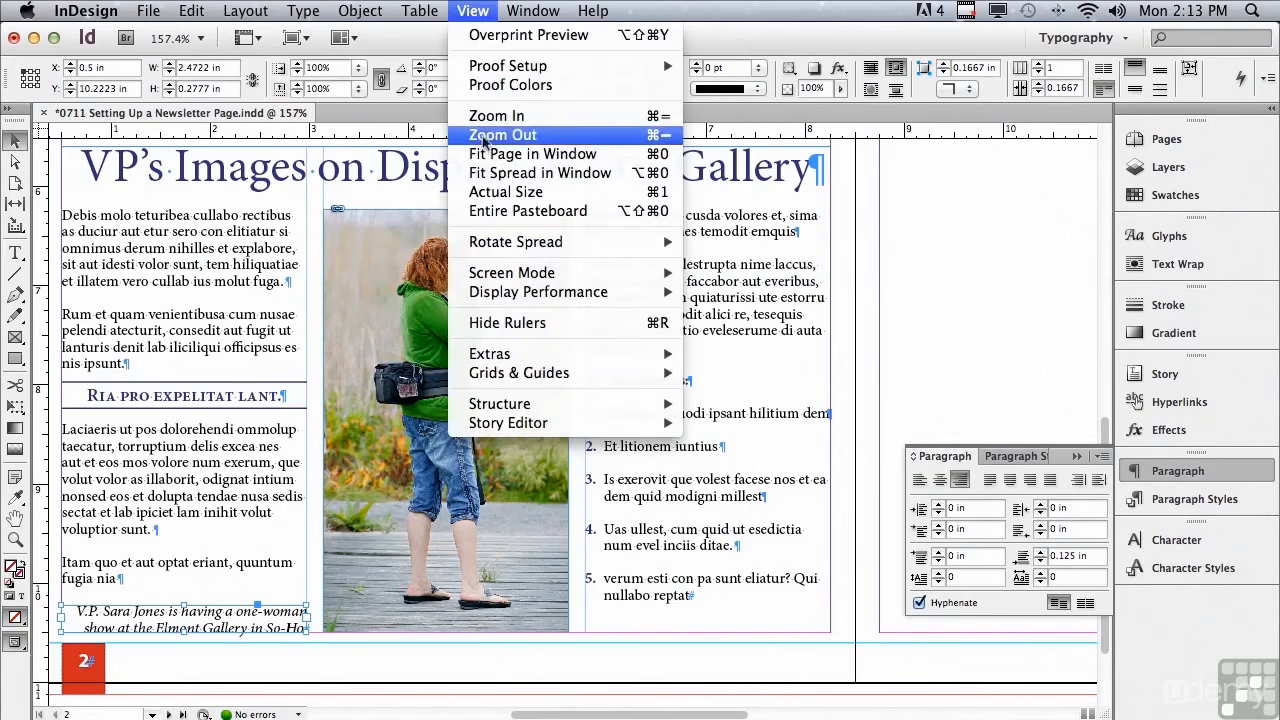
click(487, 157)
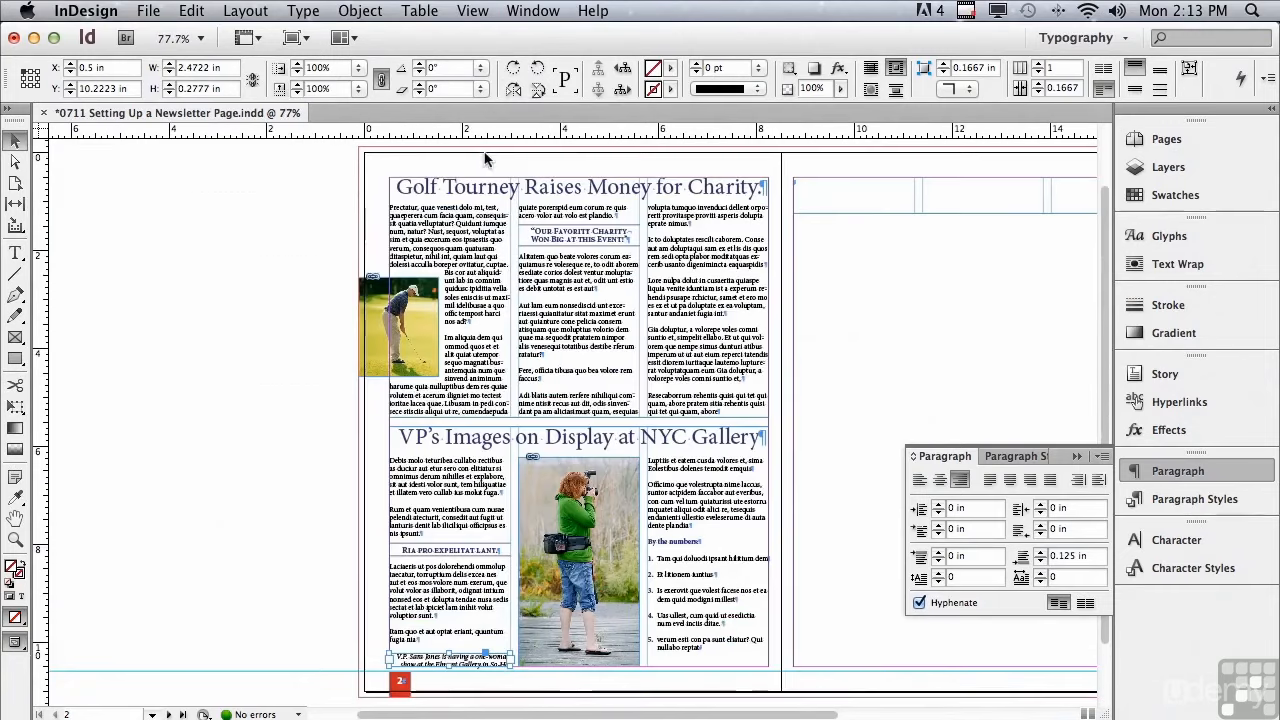
click(247, 194)
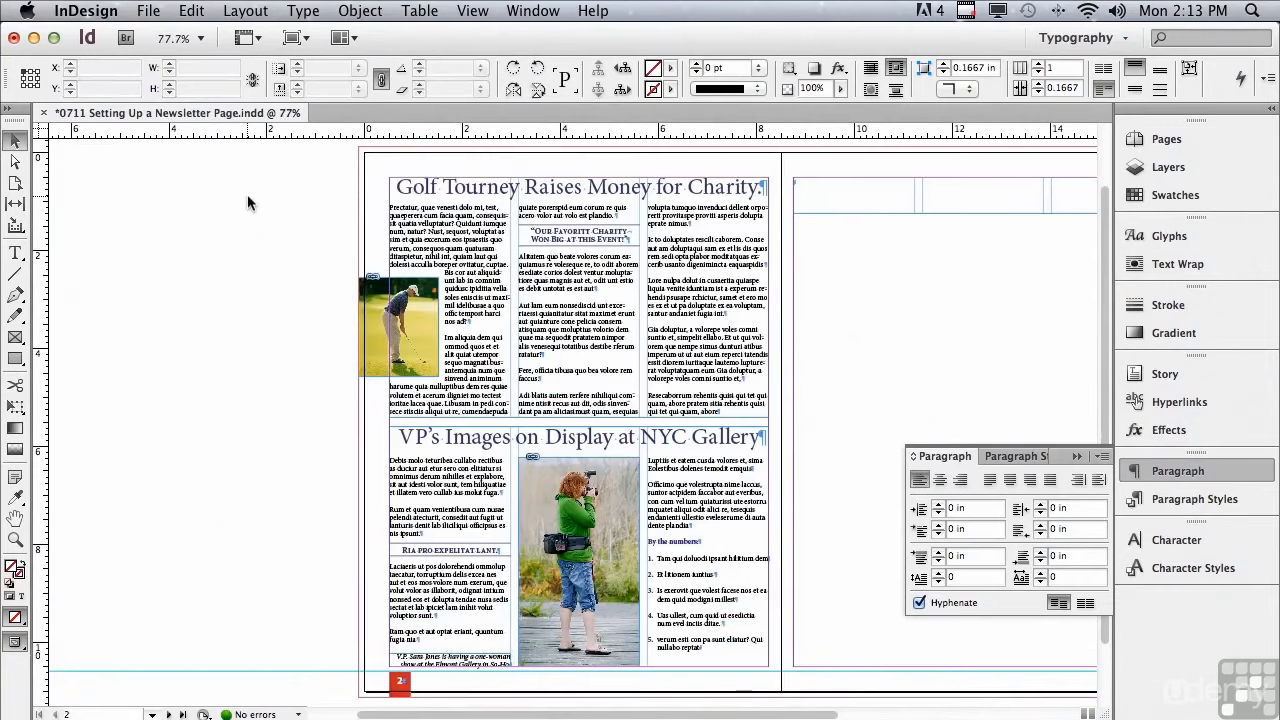
key(w)
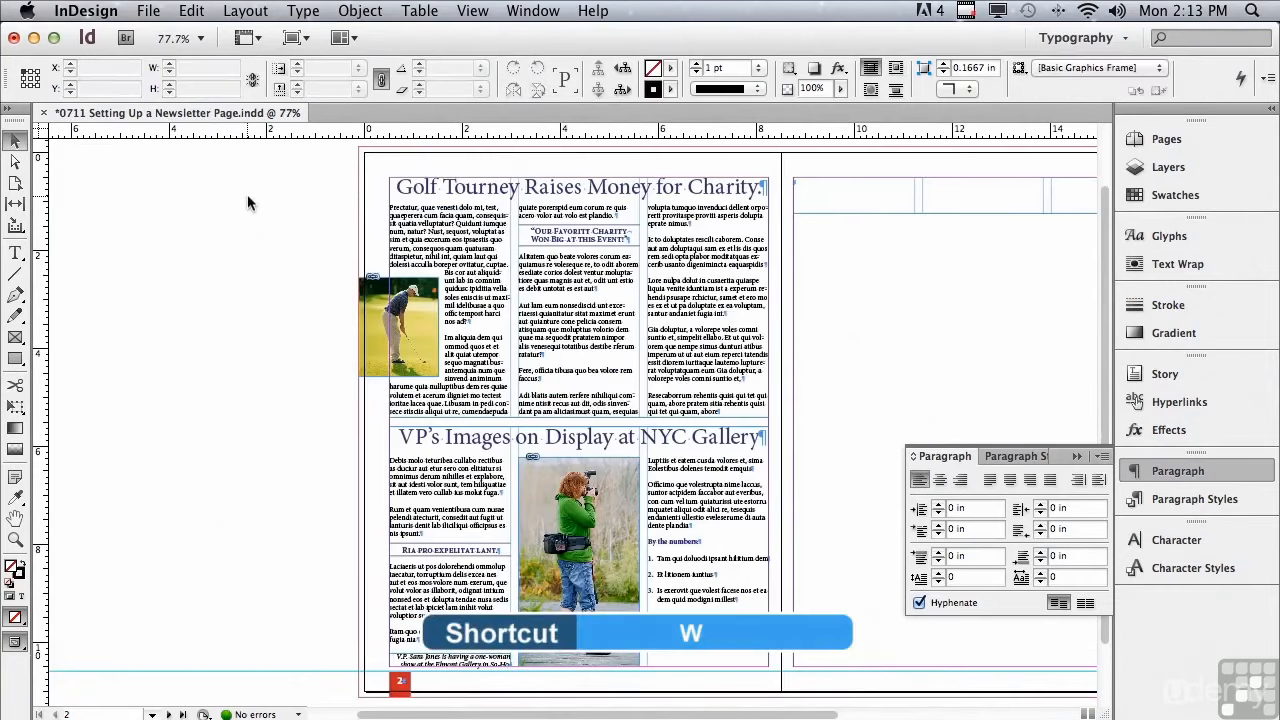